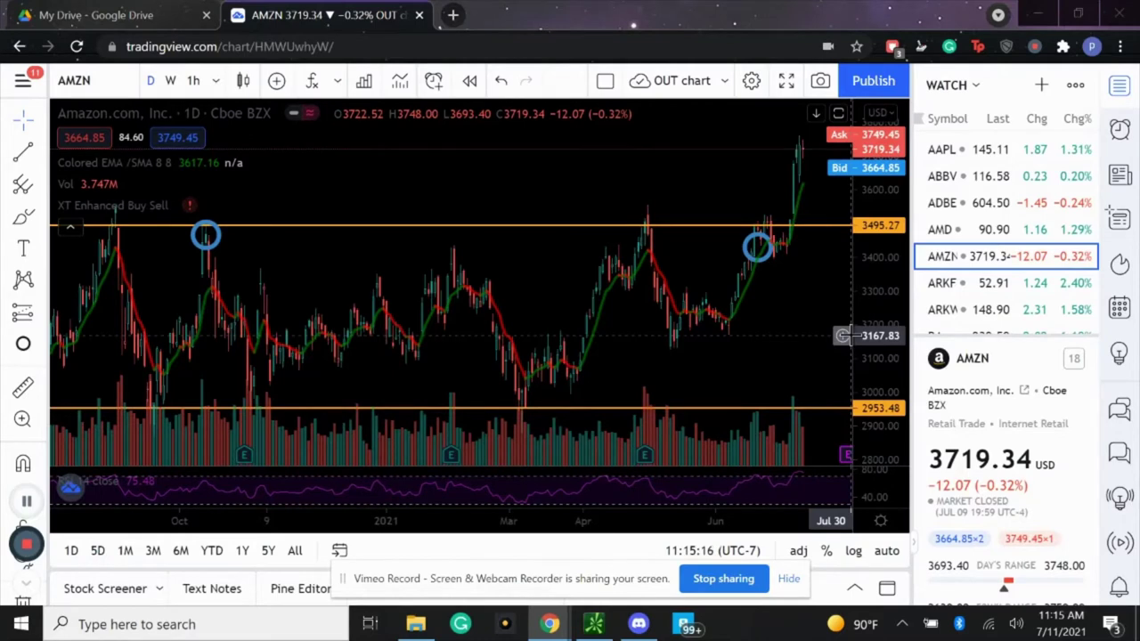
# Change the chart symbol to AAPL and shift the daily chart toward recent dates
pyautogui.click(94, 81)
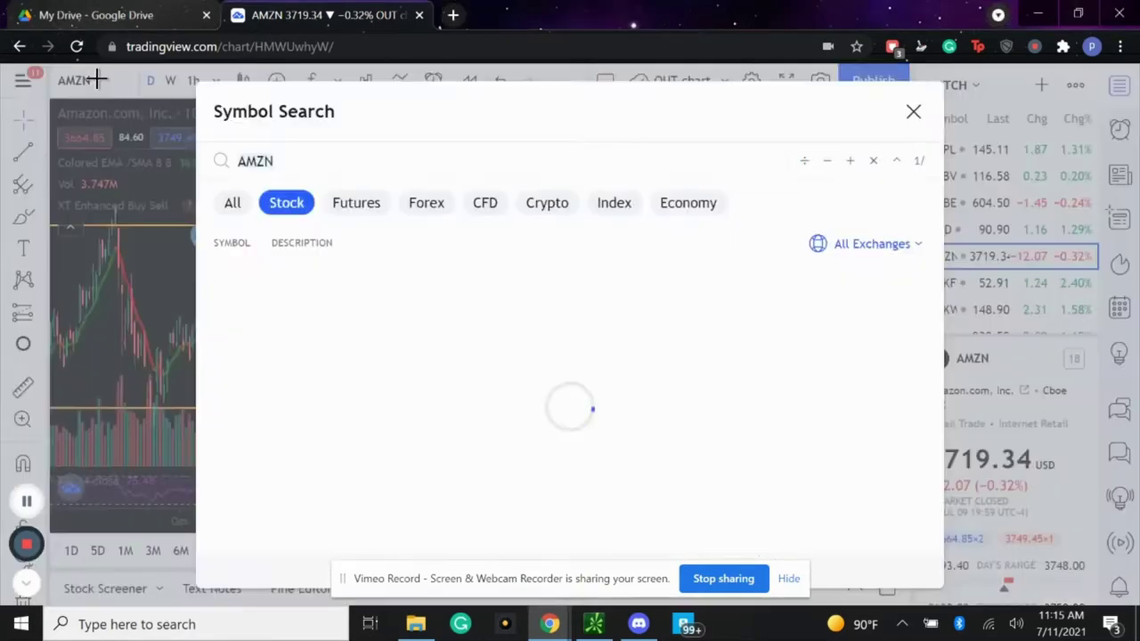
pyautogui.write('AAPL')
pyautogui.press('Return')
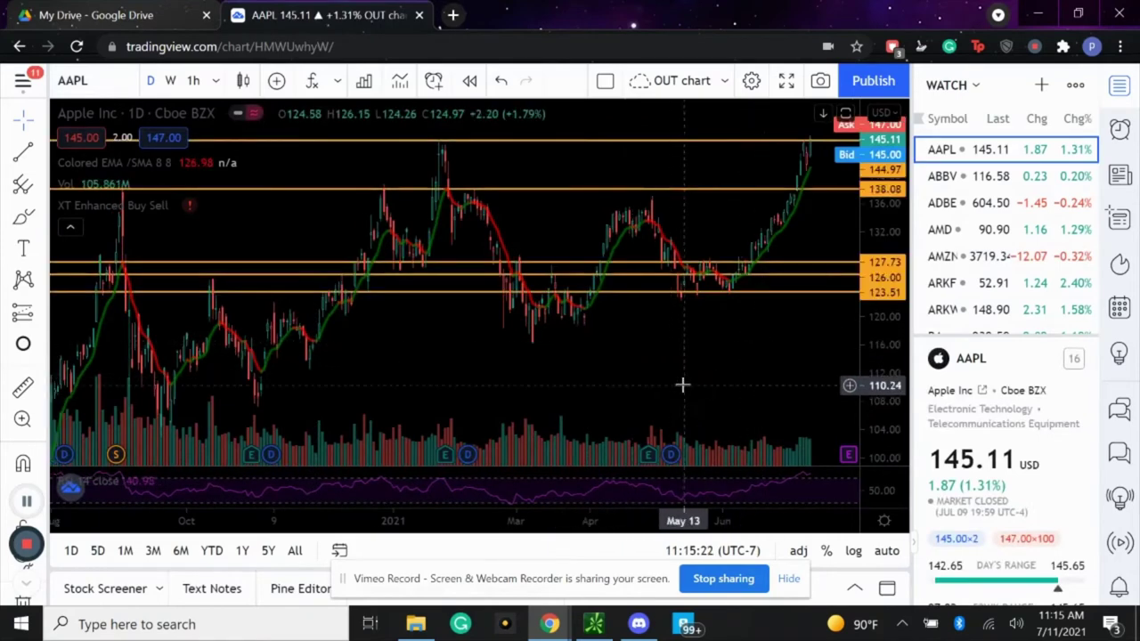
pyautogui.scroll(5, 699, 515)
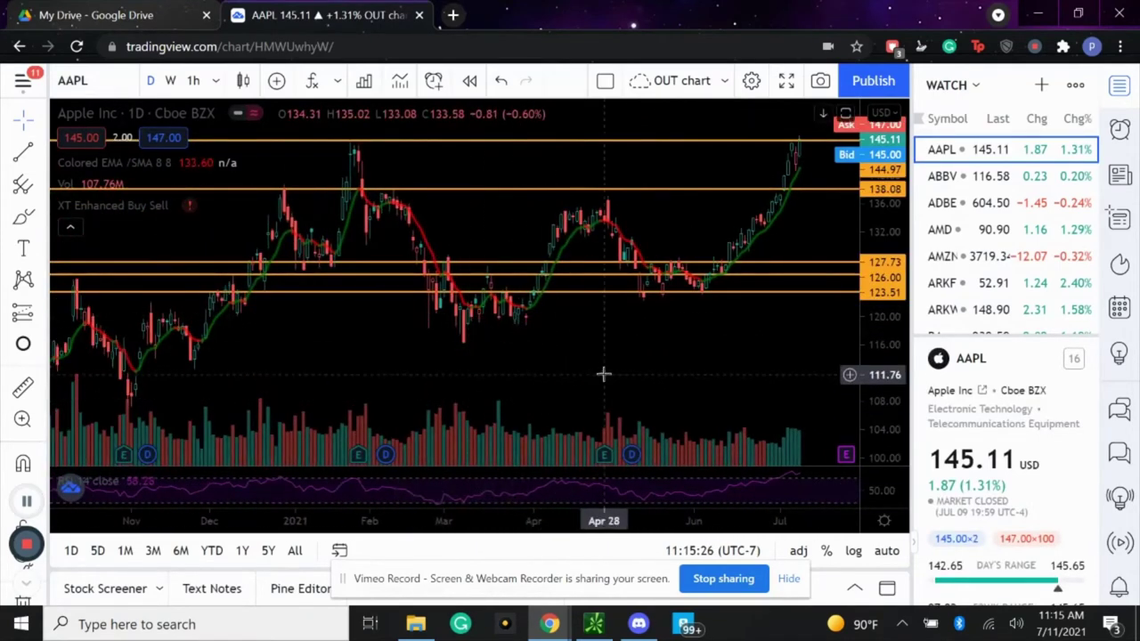
pyautogui.moveTo(603, 374); pyautogui.dragTo(554, 398)
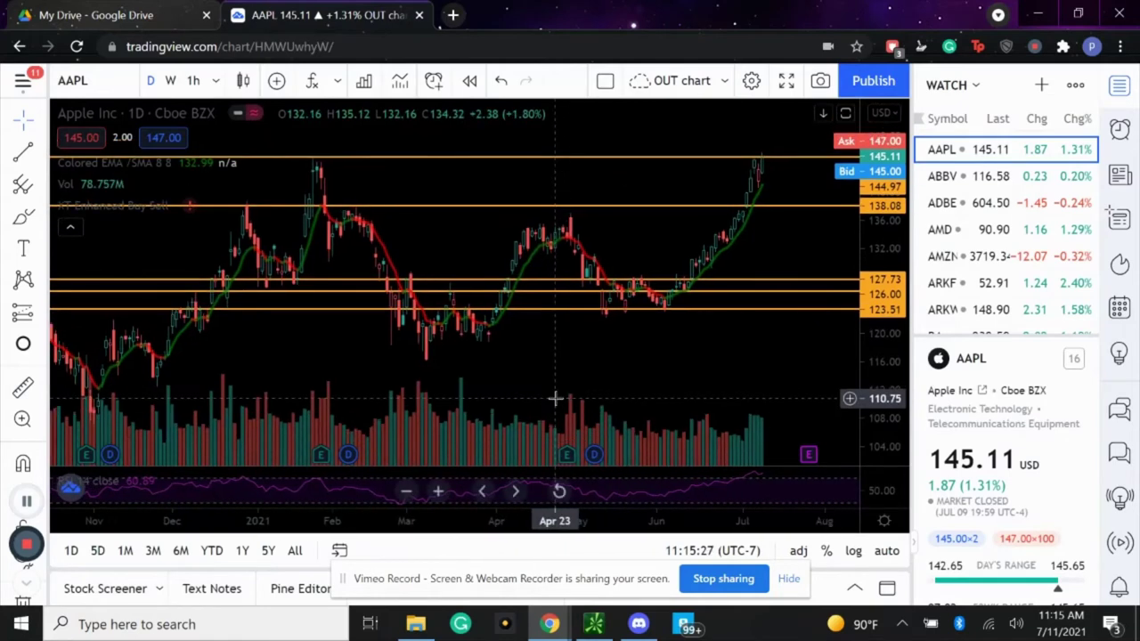
# Put AAPL on 1-hour candles and pan to May–June to show levels 127.73, 126.00 and 123.51
pyautogui.click(195, 81)
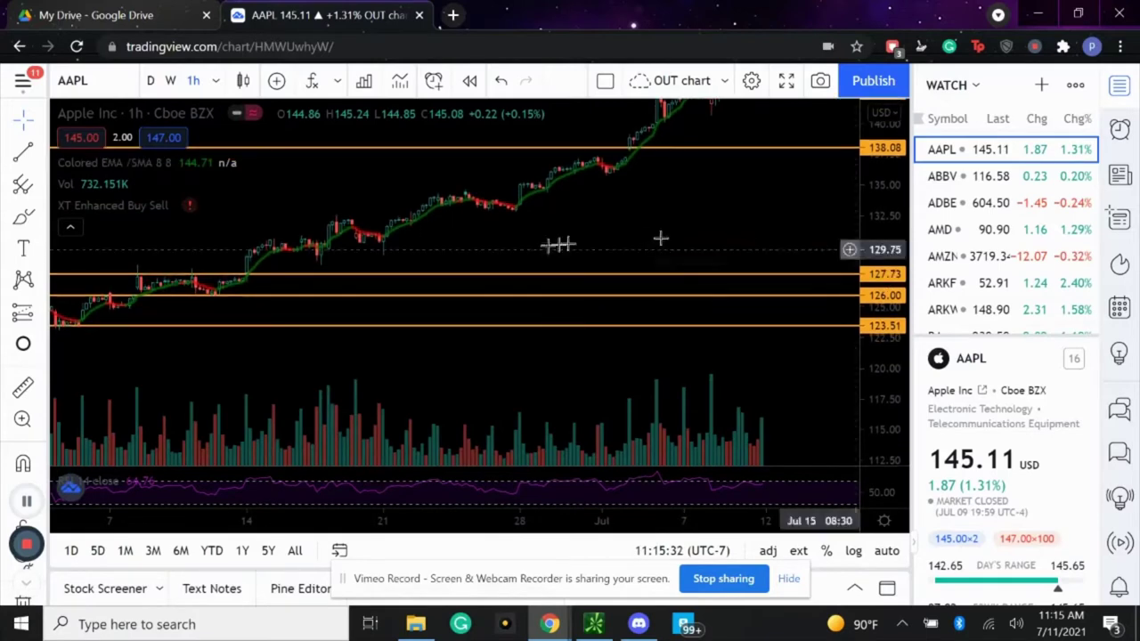
pyautogui.moveTo(555, 244); pyautogui.dragTo(646, 315)
pyautogui.moveTo(365, 288); pyautogui.dragTo(691, 127)
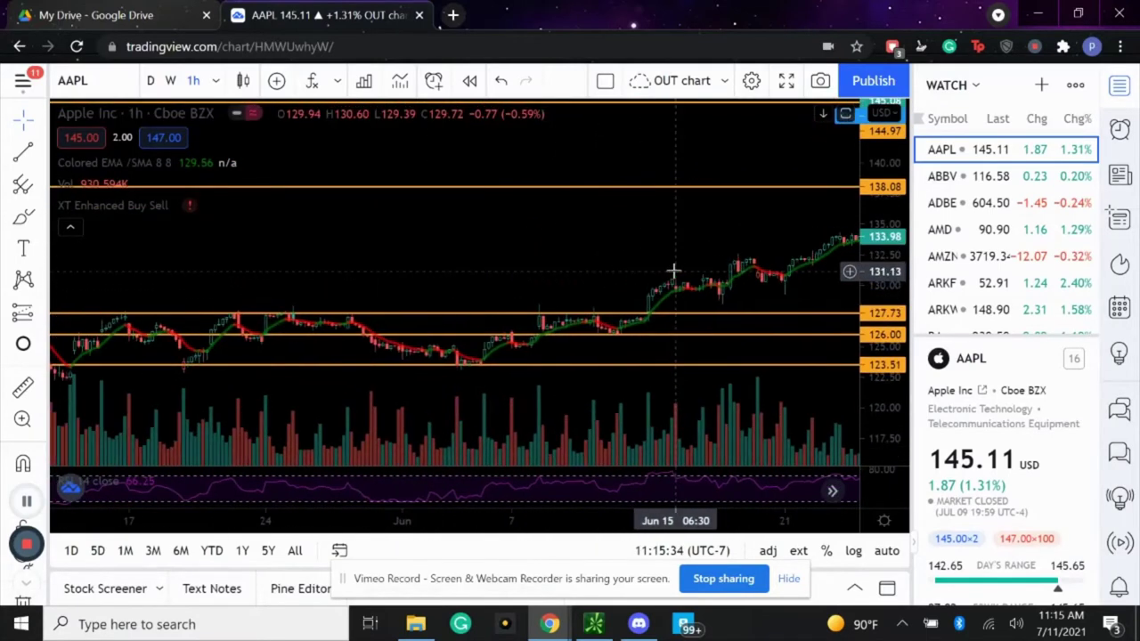
pyautogui.moveTo(498, 240); pyautogui.dragTo(729, 254)
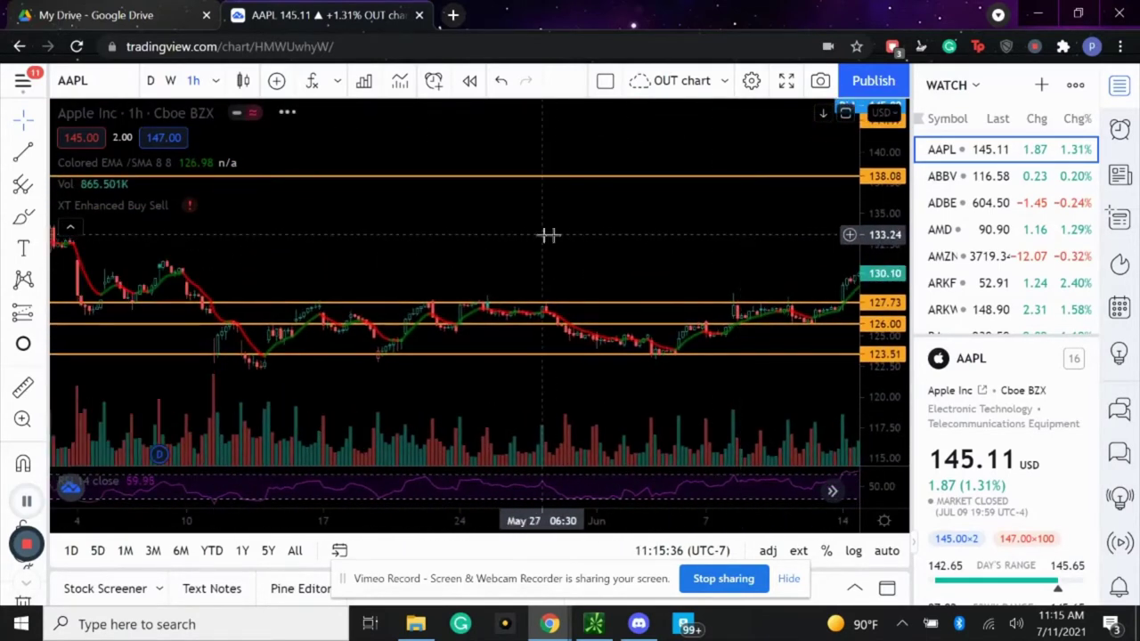
pyautogui.moveTo(547, 234); pyautogui.dragTo(645, 294)
pyautogui.moveTo(850, 398); pyautogui.dragTo(581, 113)
pyautogui.moveTo(633, 166); pyautogui.dragTo(533, 180)
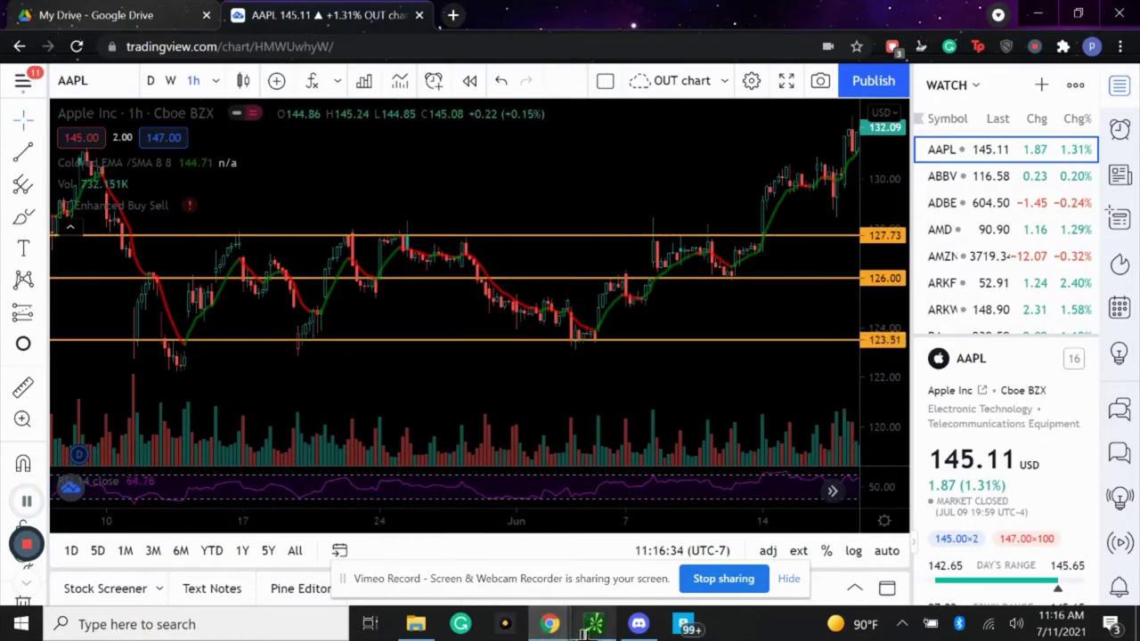
pyautogui.hotkey('alt', 'Tab')
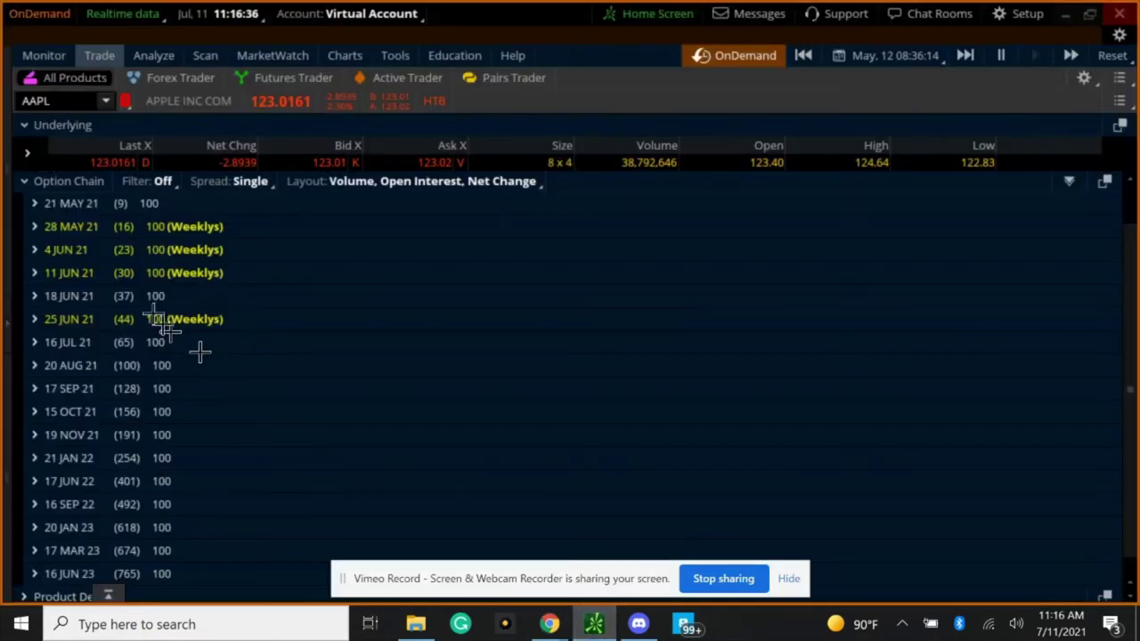
# Expand thinkorswim's 21 MAY 21 AAPL expiry to strikes 117–134, then return to the TradingView chart
pyautogui.click(78, 204)
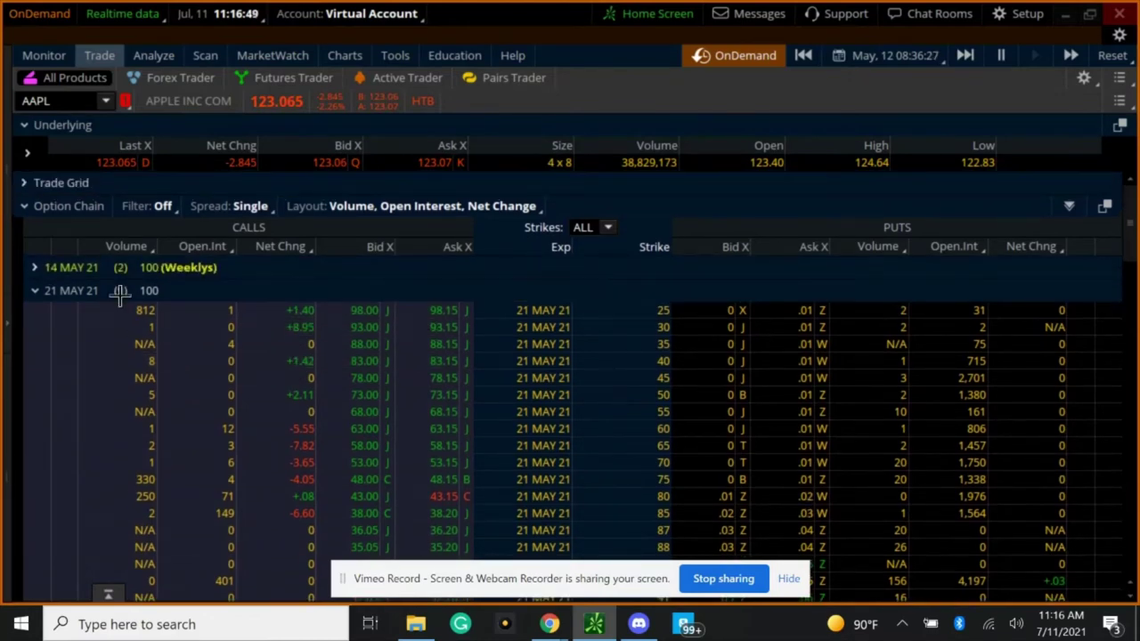
pyautogui.click(51, 291)
pyautogui.click(49, 252)
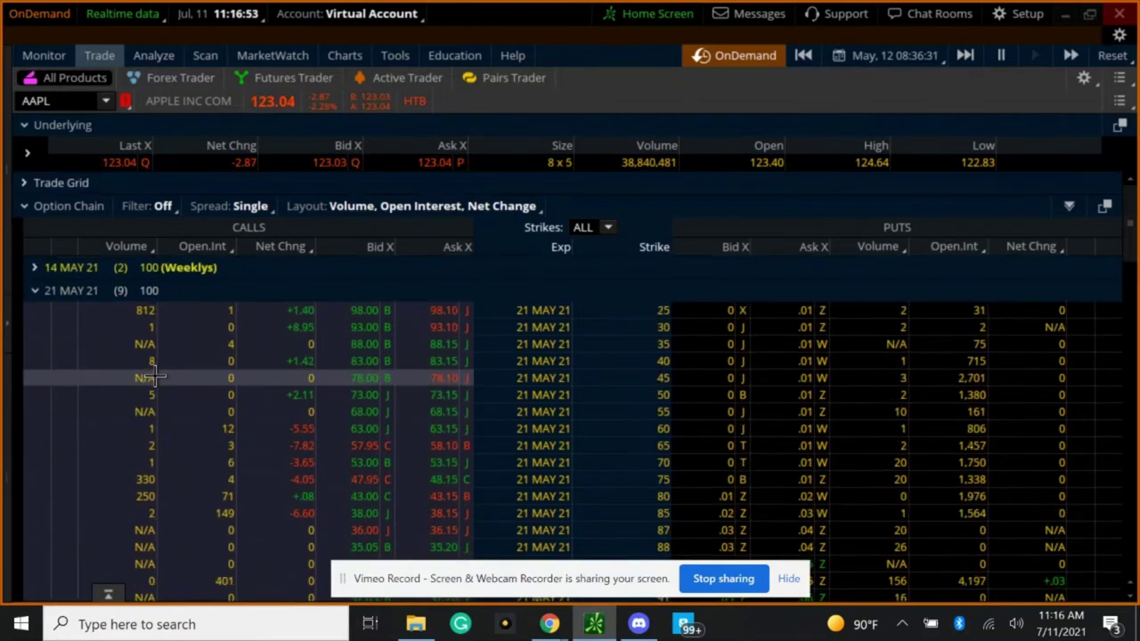
pyautogui.scroll(-20, 154, 378)
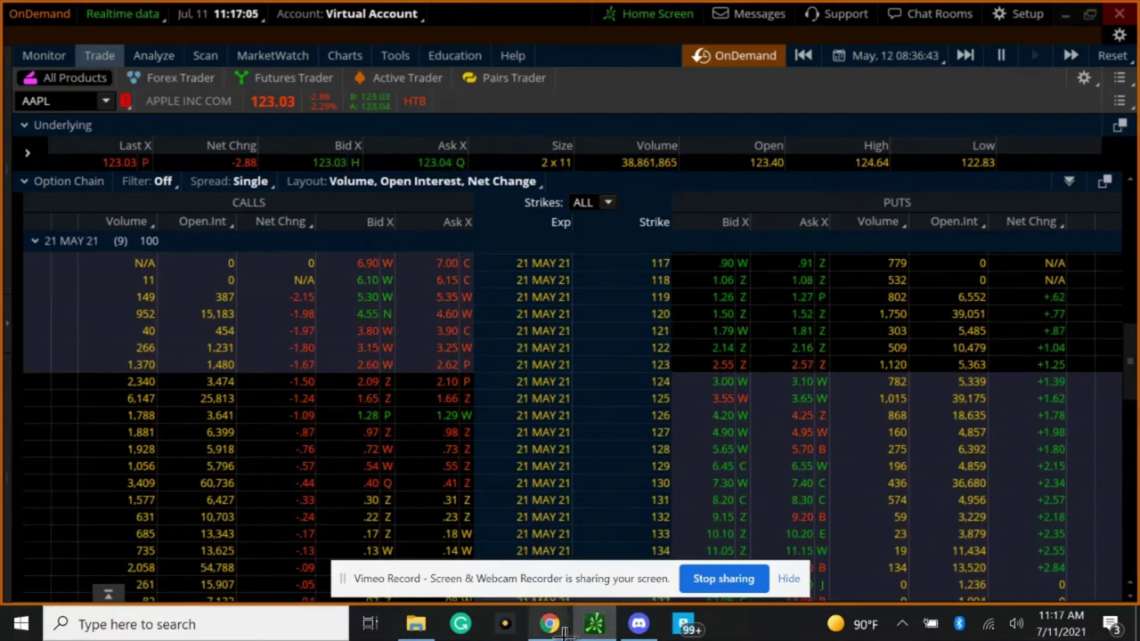
pyautogui.moveTo(548, 623)
pyautogui.click(465, 543)
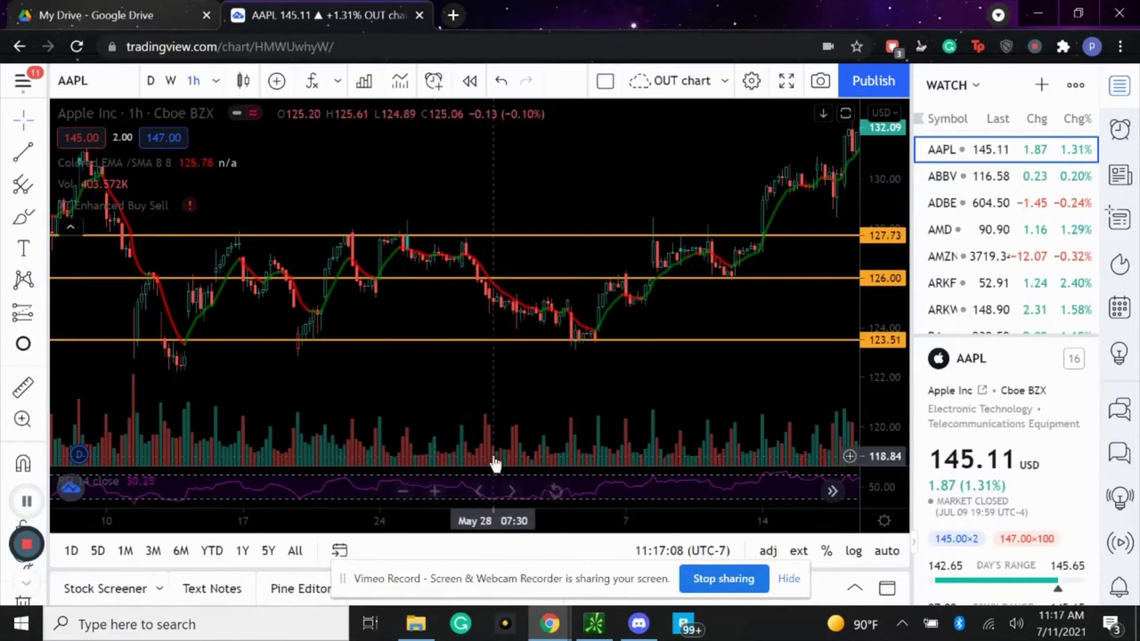
# Flip from thinkorswim to the TradingView chart and back to the 21 MAY 21 option chain
pyautogui.click(594, 624)
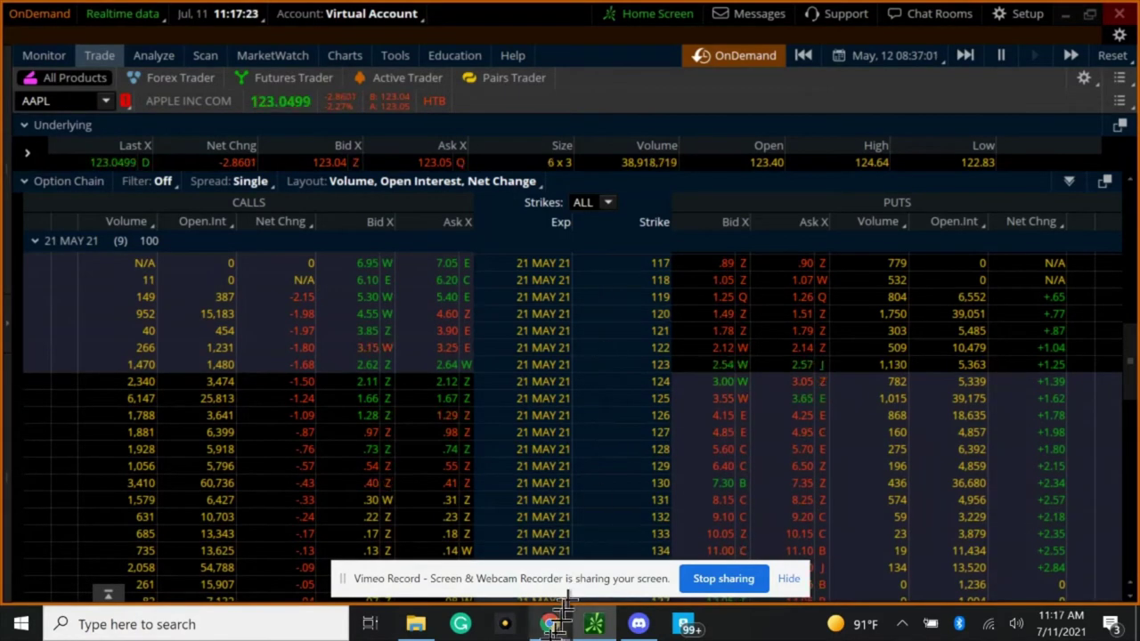
pyautogui.moveTo(549, 624)
pyautogui.click(454, 516)
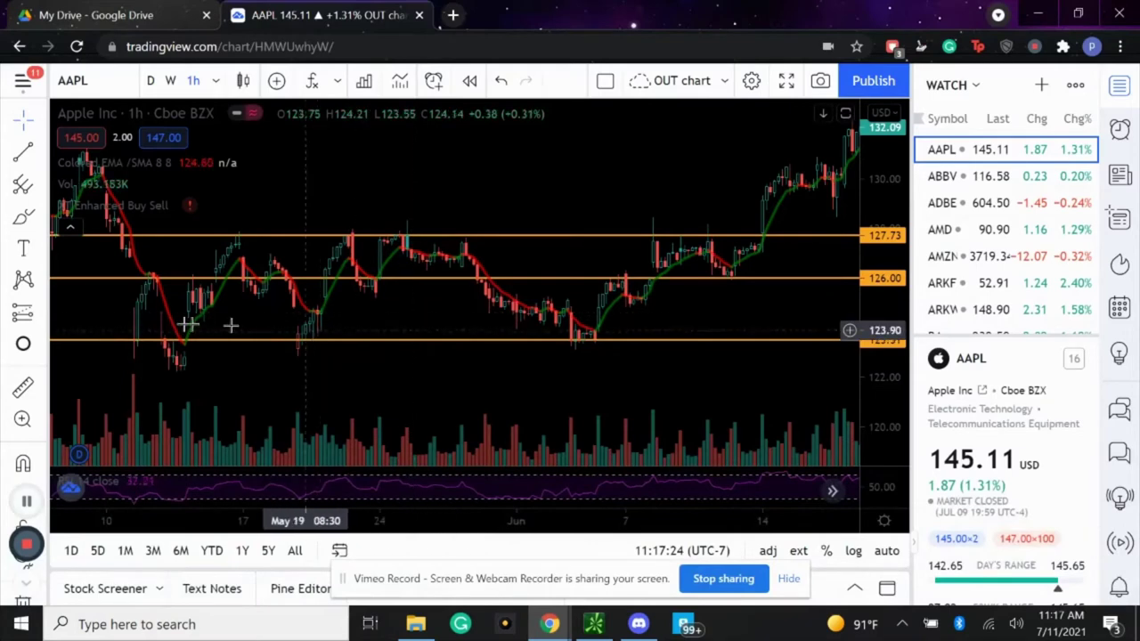
pyautogui.click(594, 623)
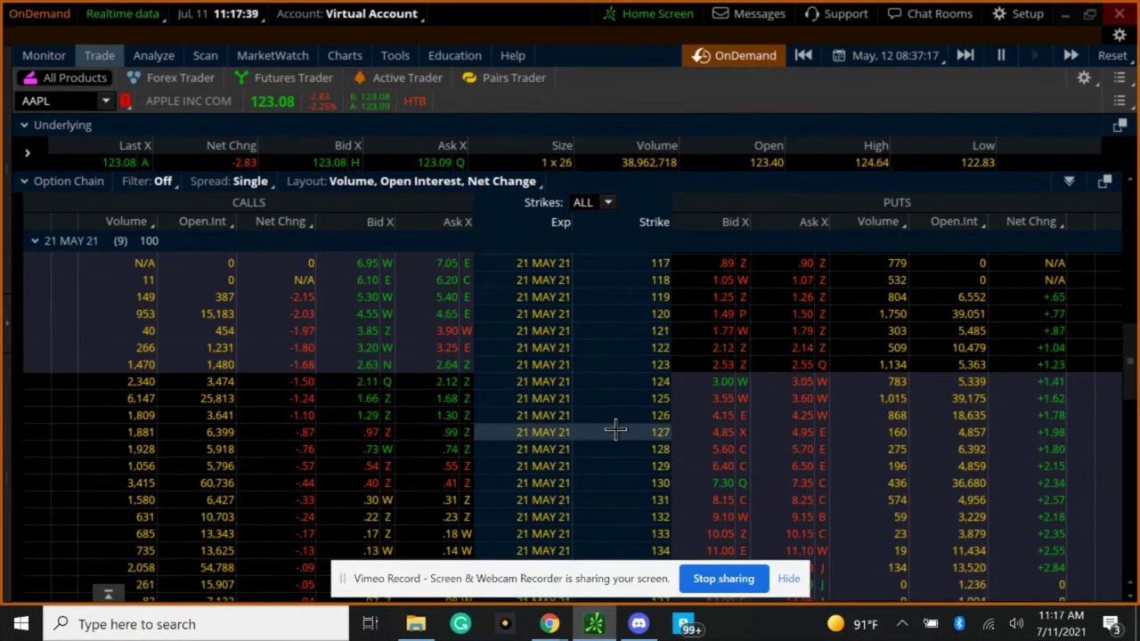
# Bring the TradingView AAPL 1-hour chart with its 127.73, 126.00 and 123.51 levels back to front
pyautogui.moveTo(549, 623)
pyautogui.click(450, 570)
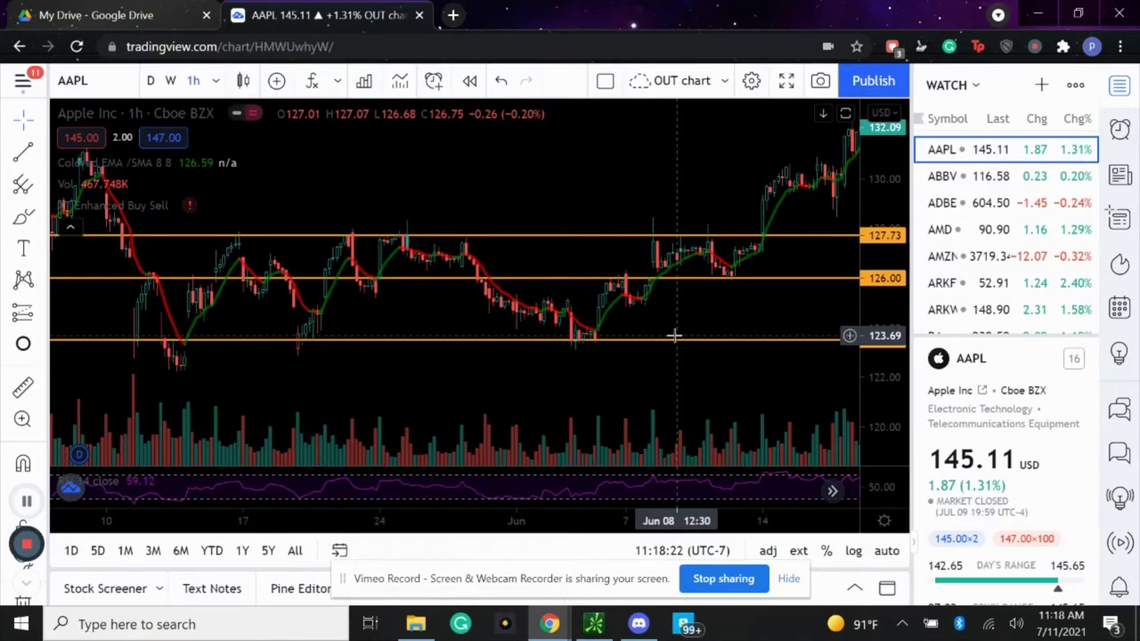
# Move the lowest level to 123.51, switch to daily candles, and exit thinkorswim's OnDemand replay
pyautogui.moveTo(674, 336); pyautogui.dragTo(763, 340)
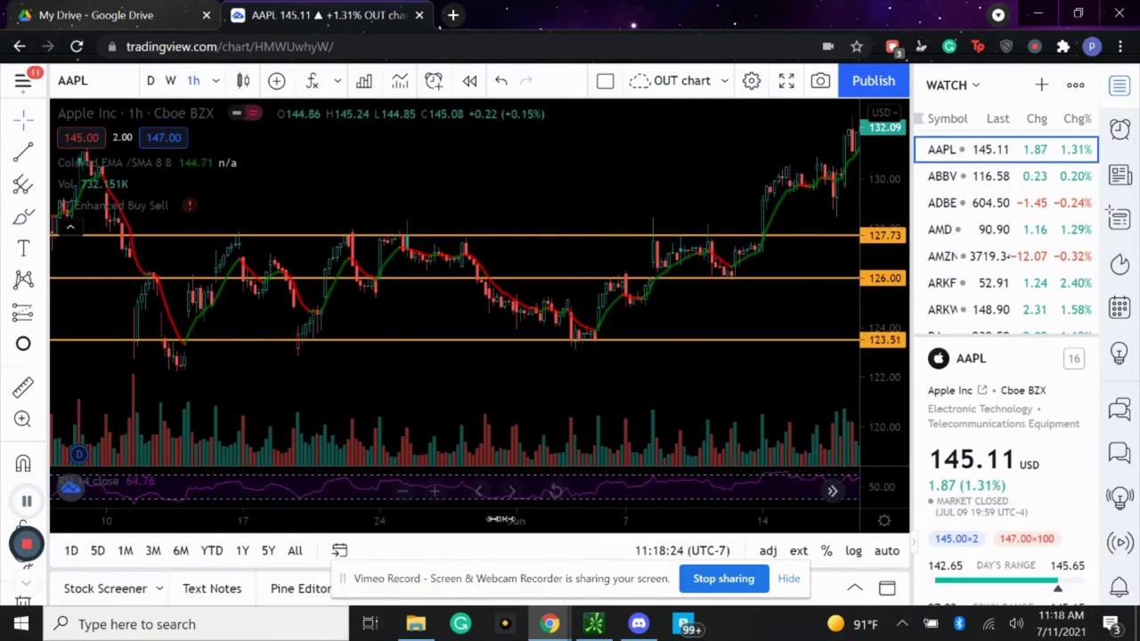
pyautogui.click(151, 80)
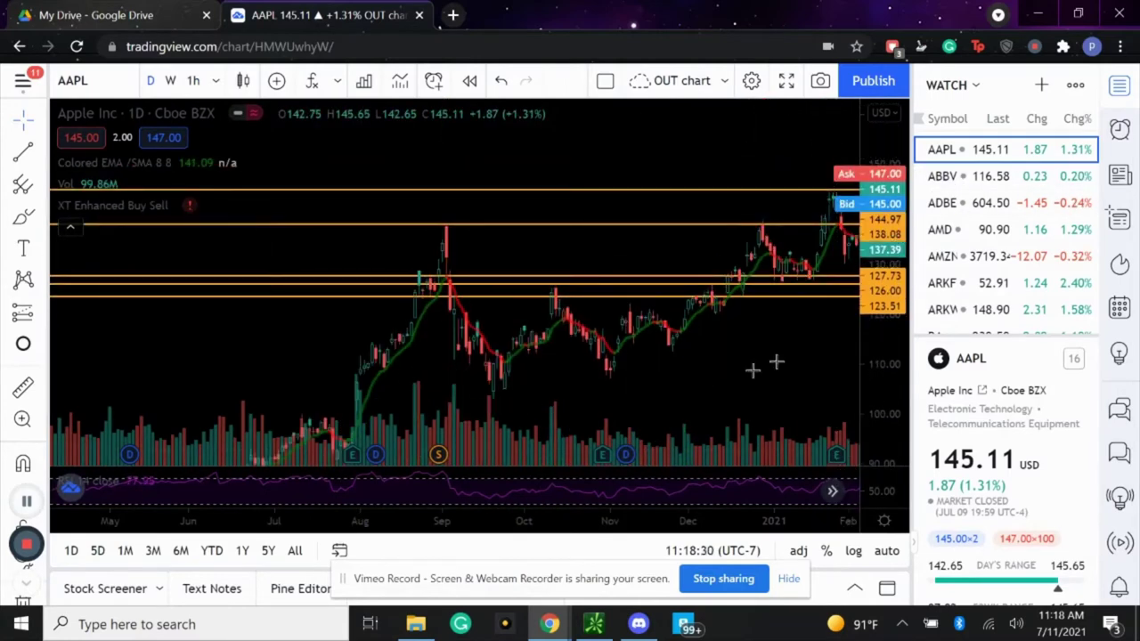
pyautogui.click(594, 623)
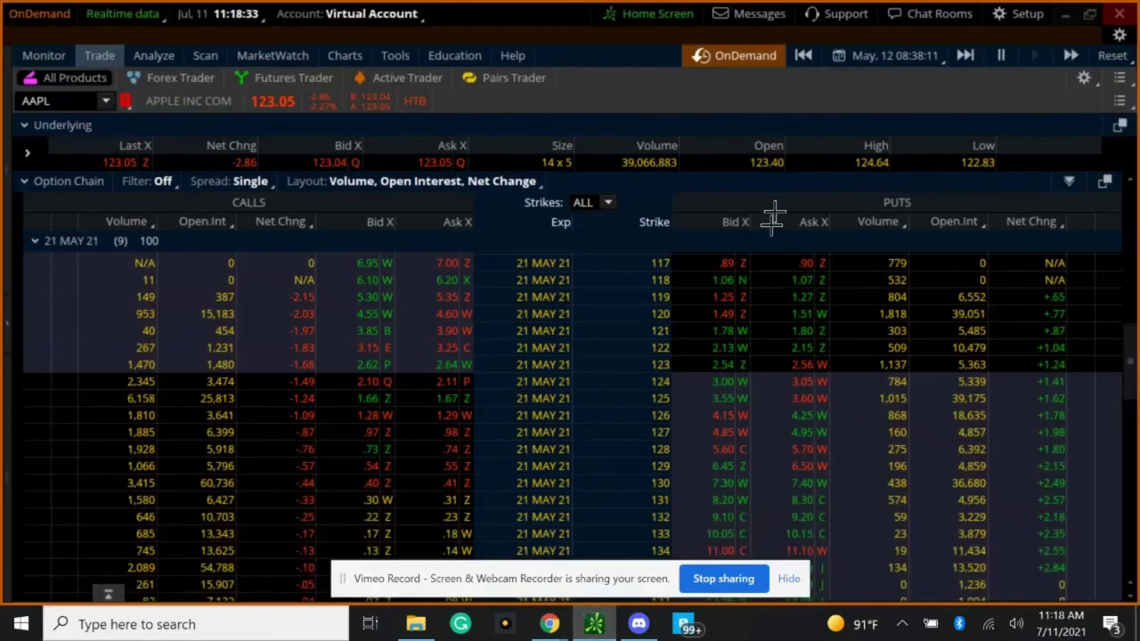
pyautogui.click(746, 56)
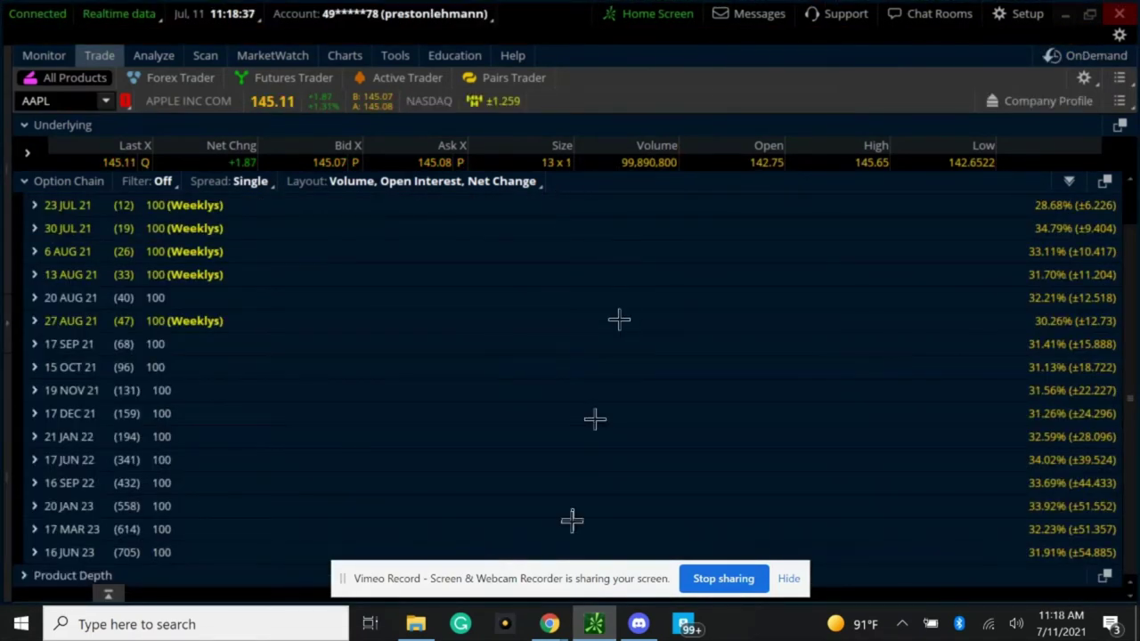
pyautogui.moveTo(550, 623)
pyautogui.click(427, 517)
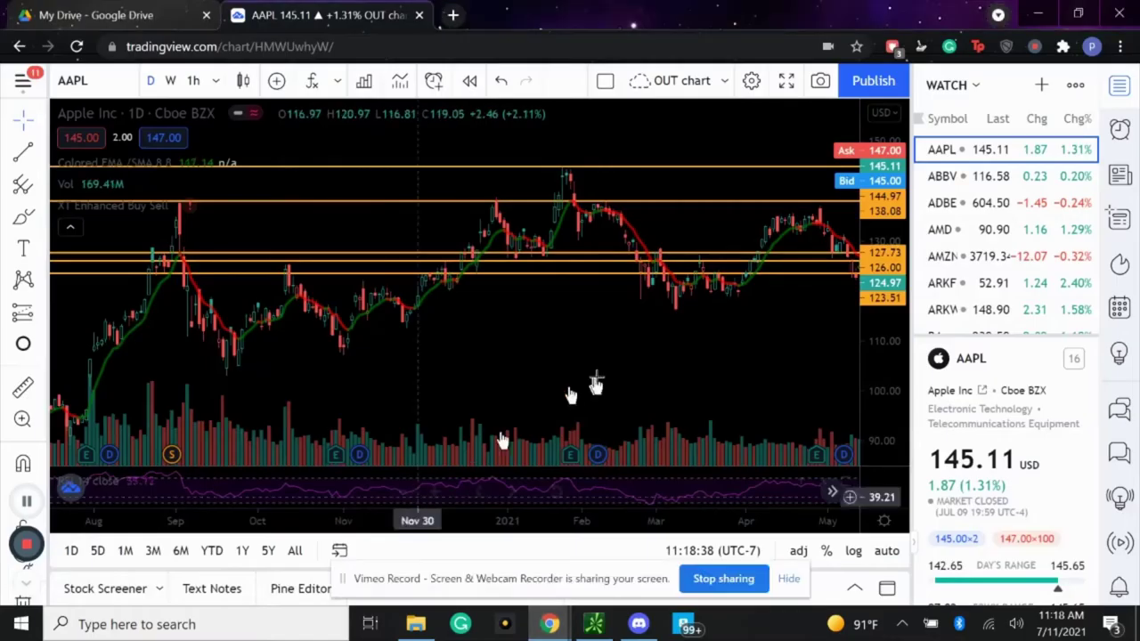
# Pan the AAPL daily chart to recent months and stretch the price scale to about 112–145
pyautogui.moveTo(595, 384); pyautogui.dragTo(438, 412)
pyautogui.moveTo(642, 397); pyautogui.dragTo(364, 407)
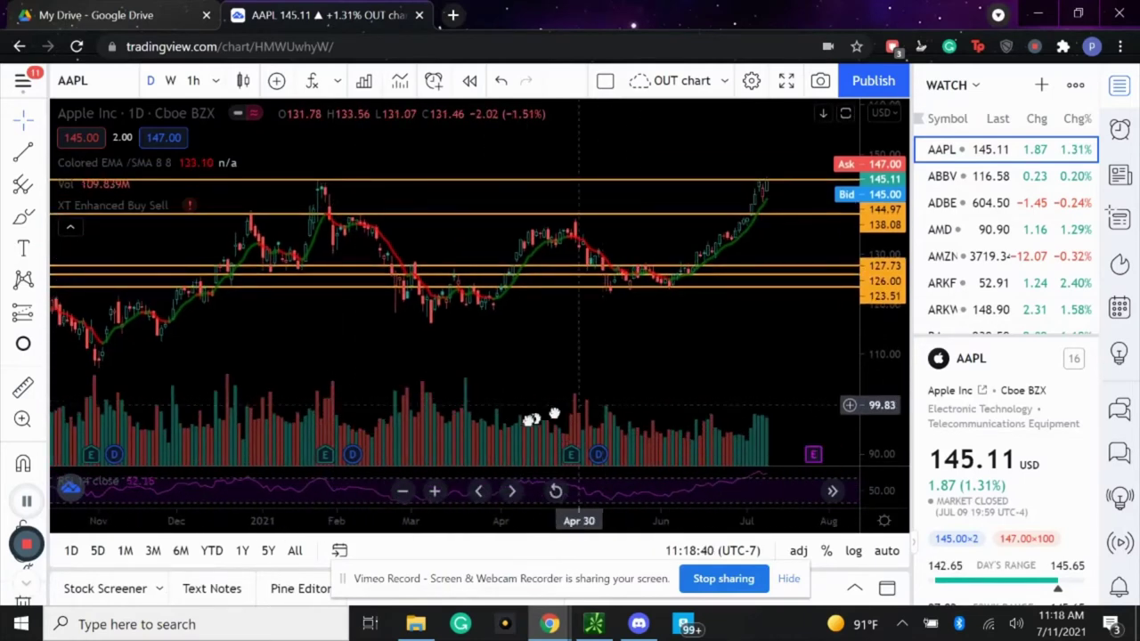
pyautogui.moveTo(554, 414); pyautogui.dragTo(466, 448)
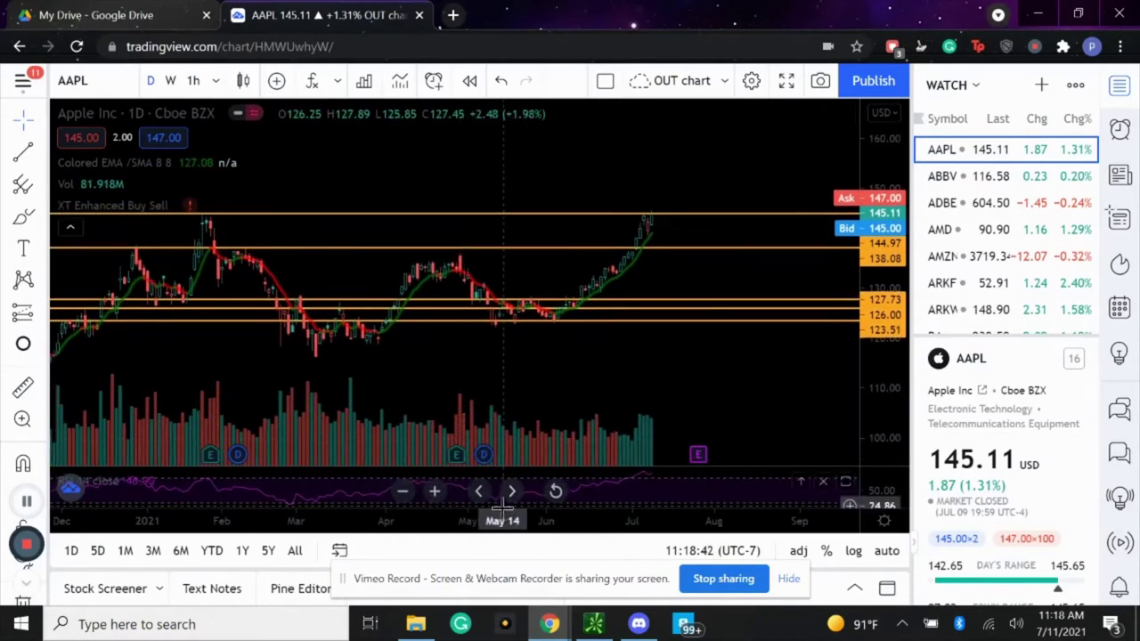
pyautogui.scroll(4, 463, 391)
pyautogui.moveTo(509, 373); pyautogui.dragTo(566, 371)
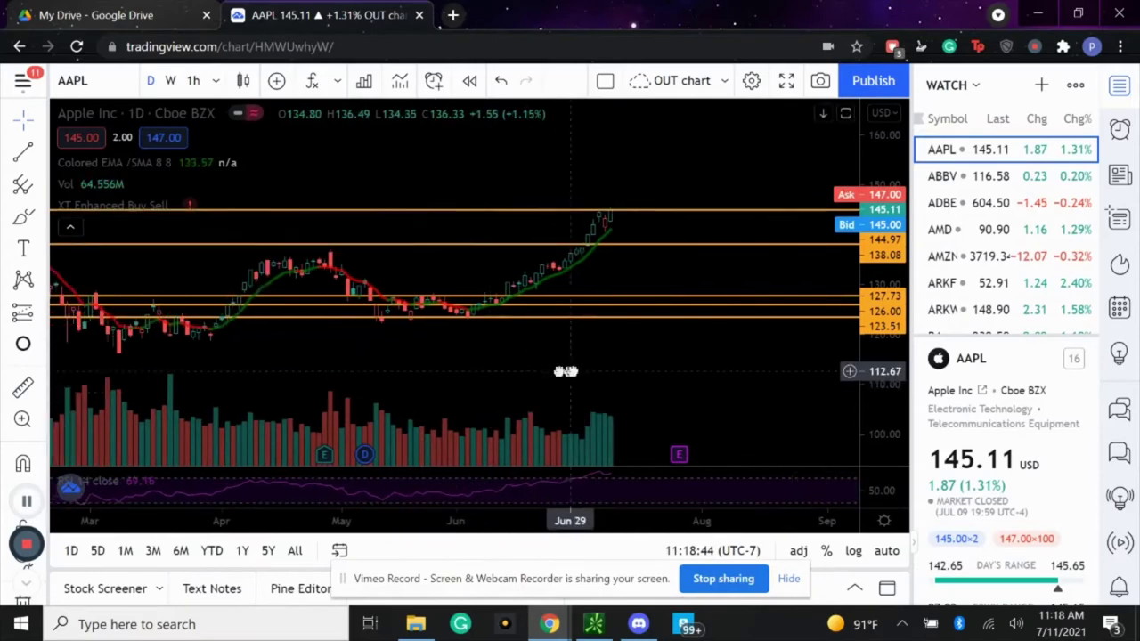
pyautogui.moveTo(877, 375); pyautogui.dragTo(881, 204)
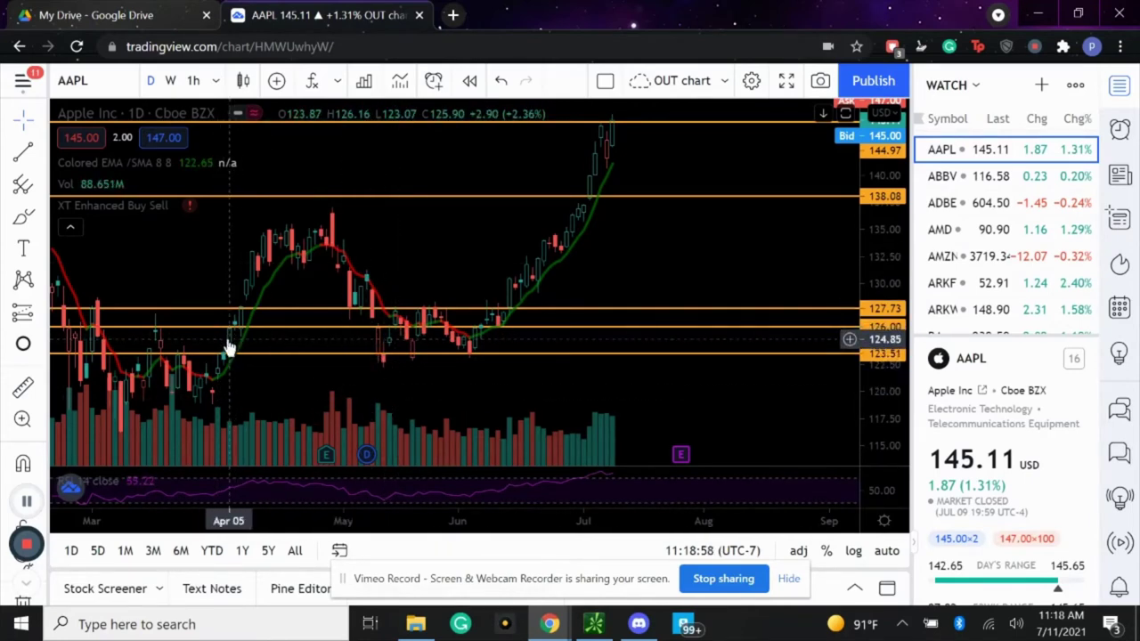
# Reframe the daily chart on March–August with the price scale at roughly 117–145
pyautogui.moveTo(303, 369); pyautogui.dragTo(575, 366)
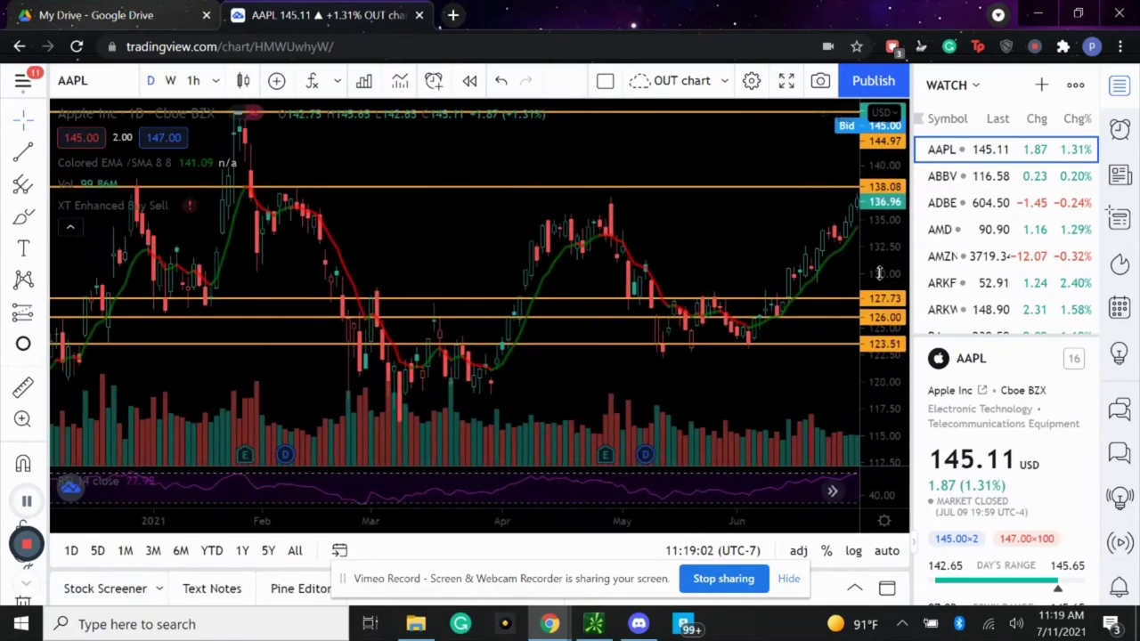
pyautogui.moveTo(877, 275); pyautogui.dragTo(847, 390)
pyautogui.moveTo(588, 368); pyautogui.dragTo(751, 364)
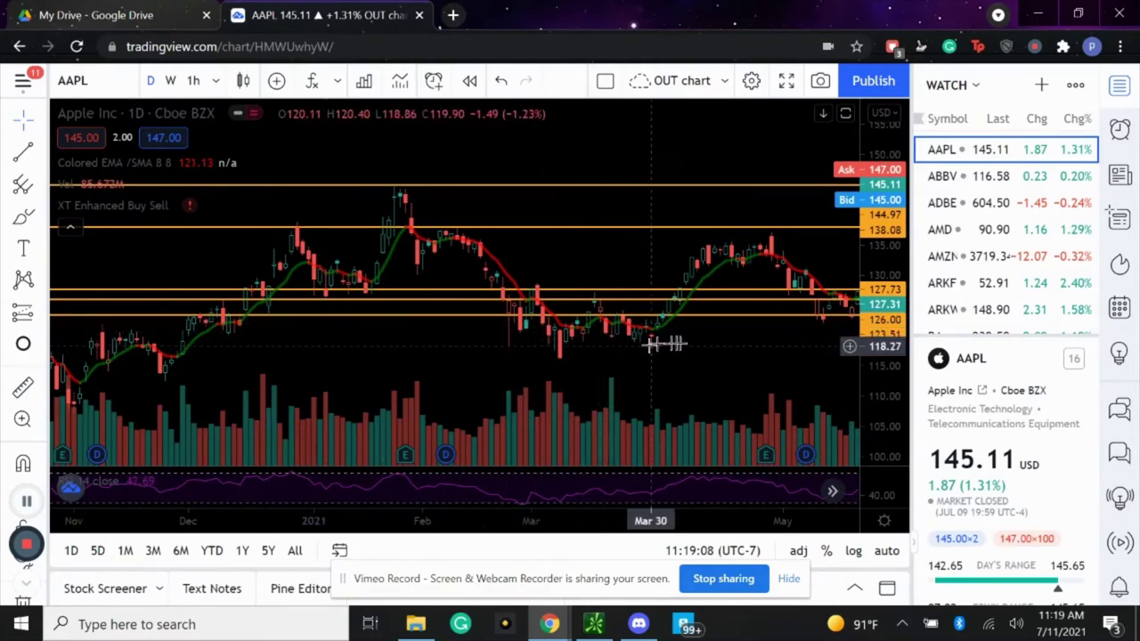
pyautogui.moveTo(705, 346); pyautogui.dragTo(556, 356)
pyautogui.moveTo(739, 374); pyautogui.dragTo(479, 387)
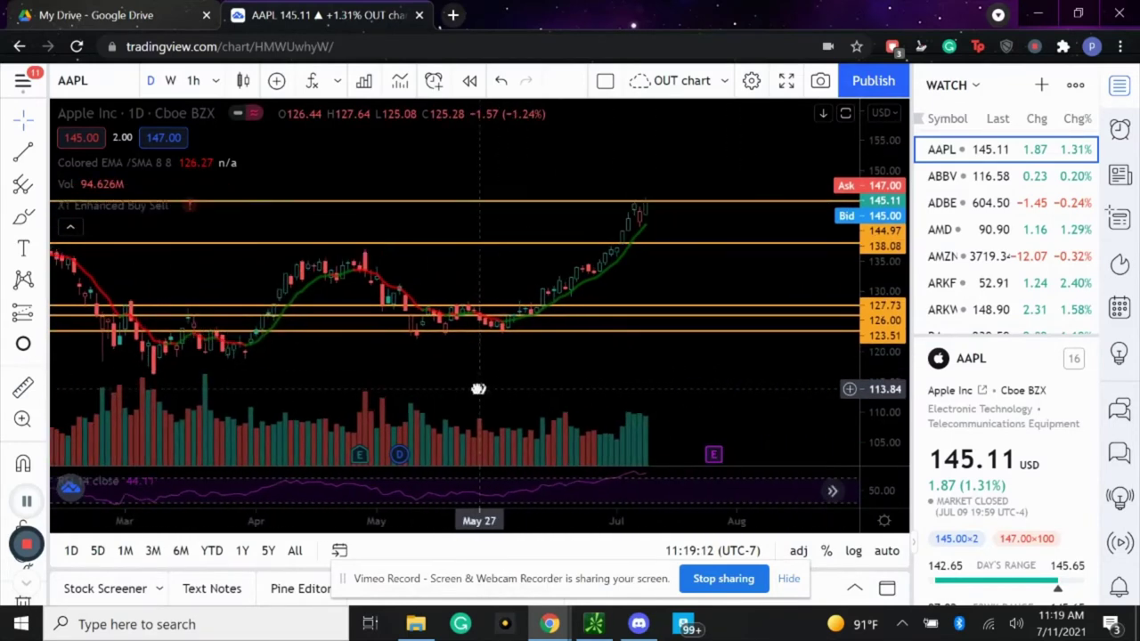
pyautogui.moveTo(890, 370); pyautogui.dragTo(882, 294)
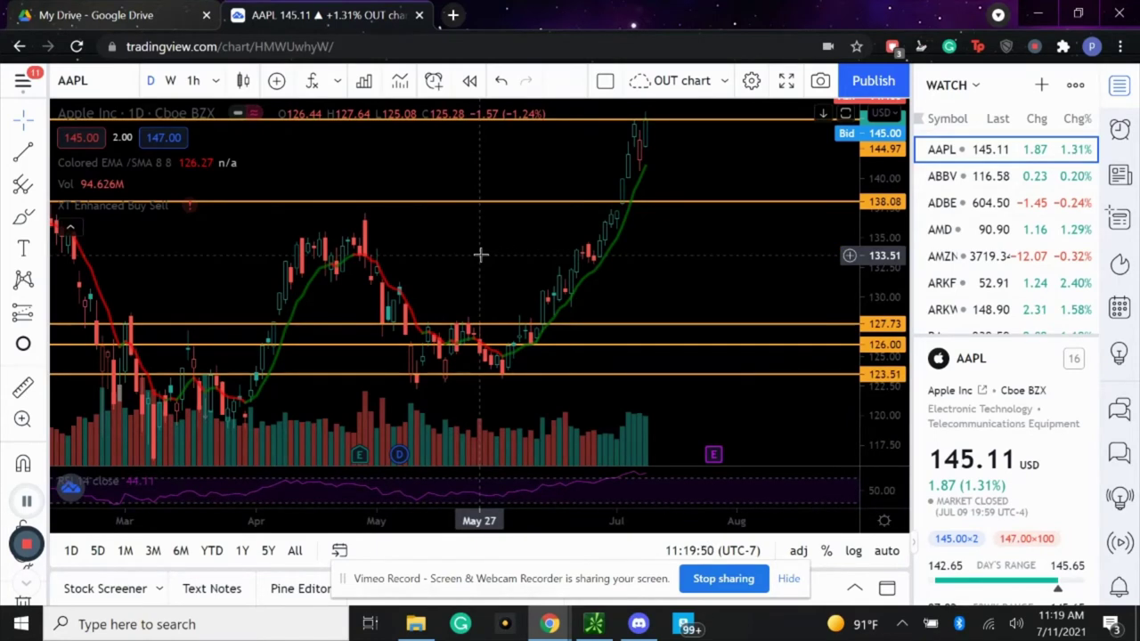
# Review the strikes of thinkorswim's 20 AUG 21 AAPL expiration, then collapse it
pyautogui.click(594, 623)
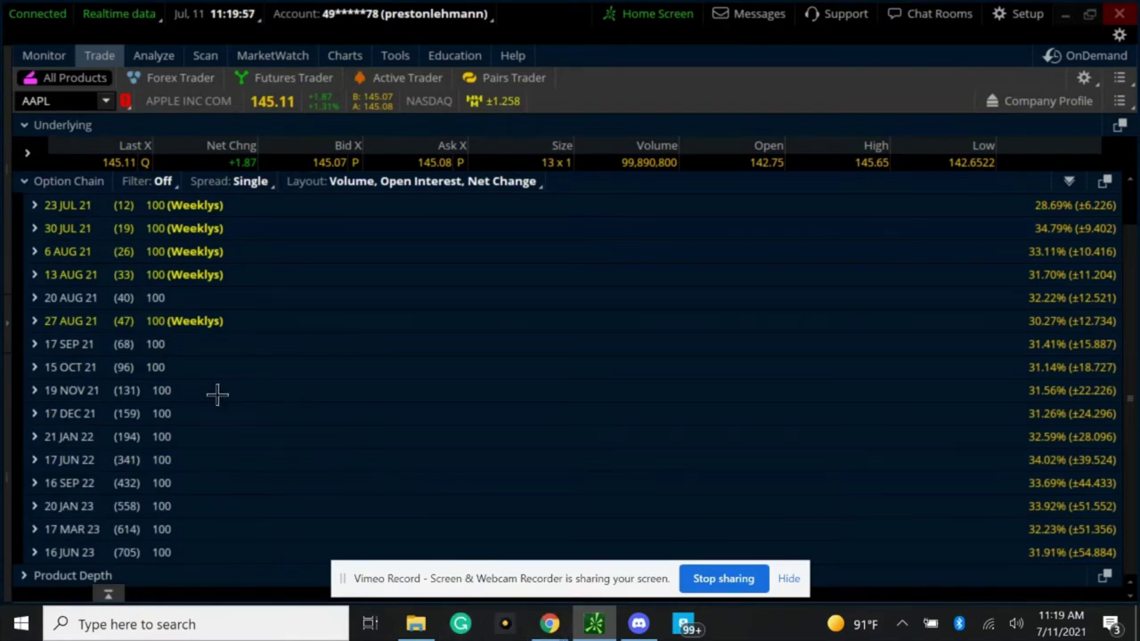
pyautogui.click(58, 297)
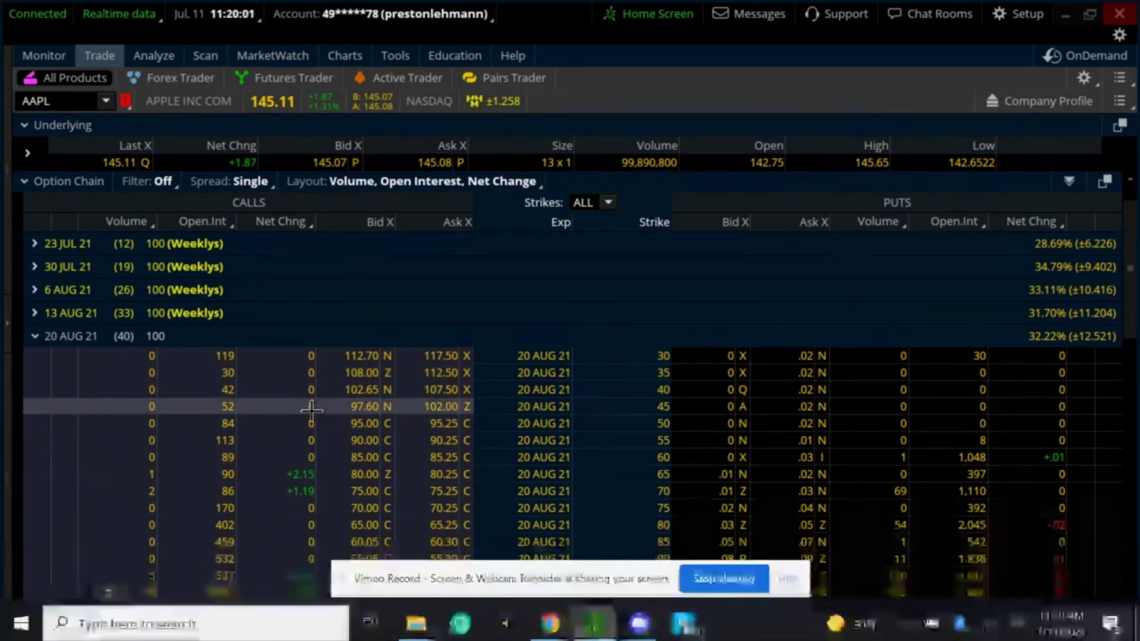
pyautogui.scroll(-8, 311, 409)
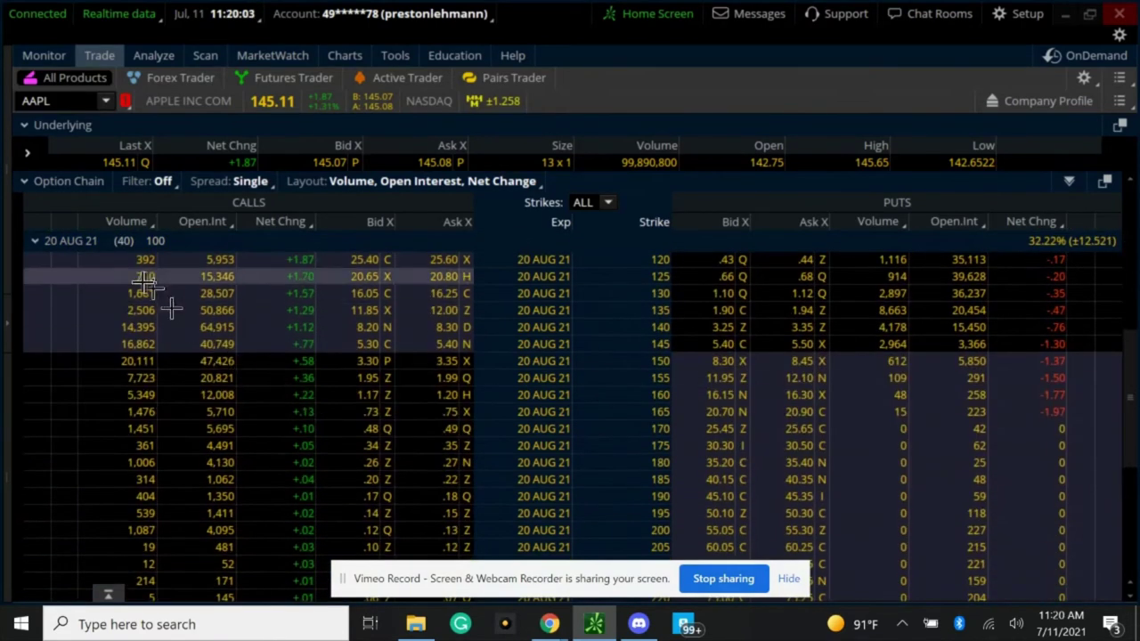
pyautogui.scroll(-1, 378, 374)
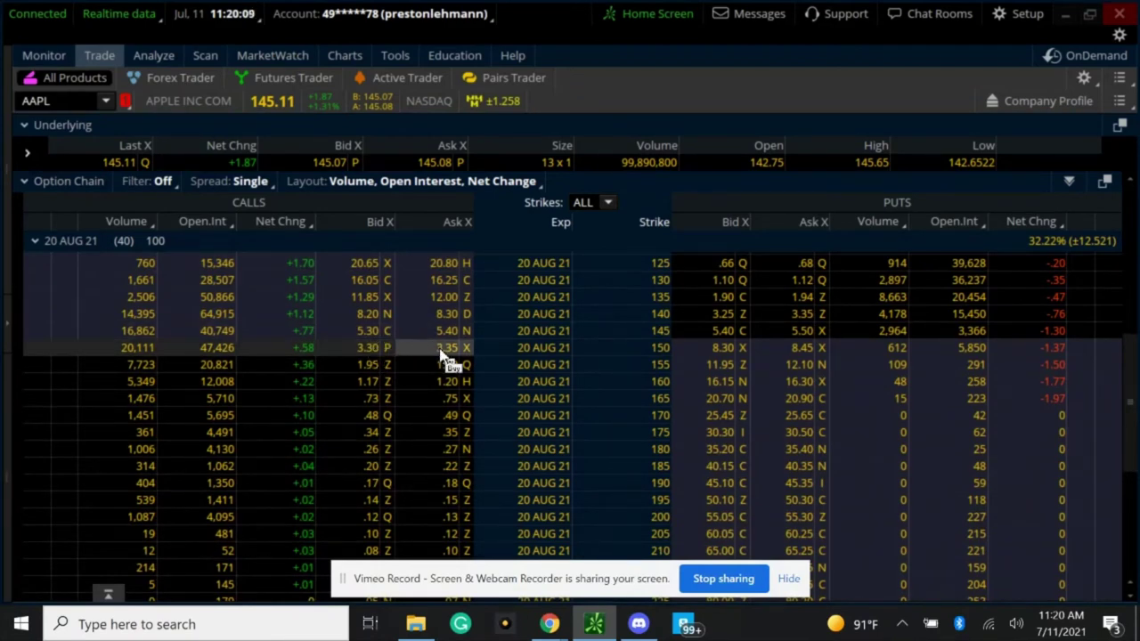
pyautogui.click(67, 240)
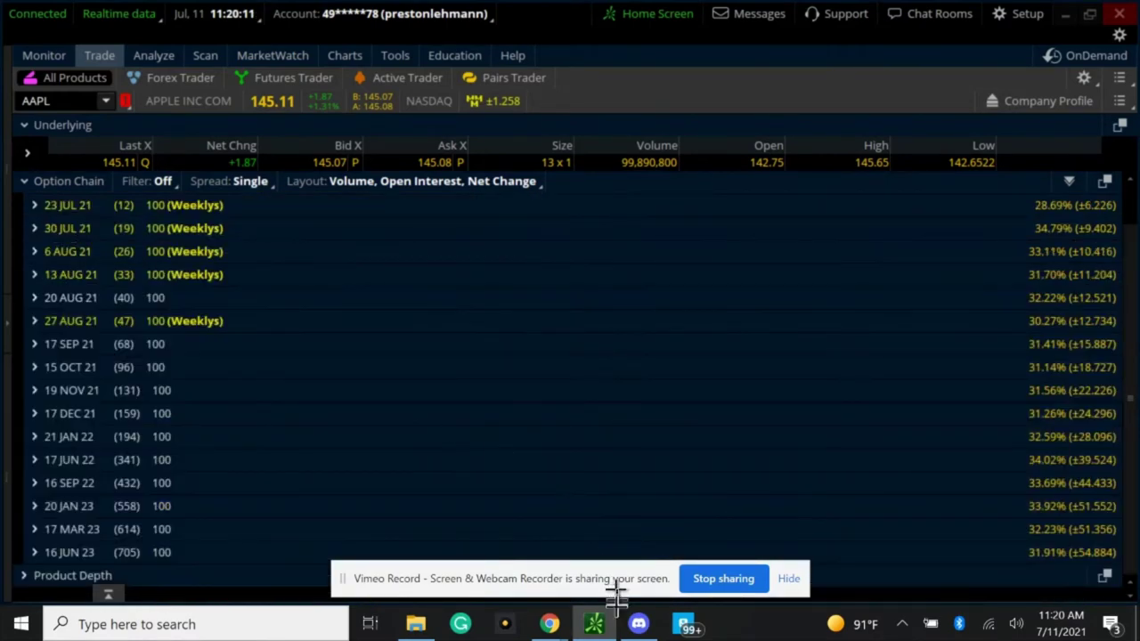
# Glance at the TradingView chart and return to thinkorswim's collapsed expiration list
pyautogui.moveTo(549, 623)
pyautogui.click(443, 550)
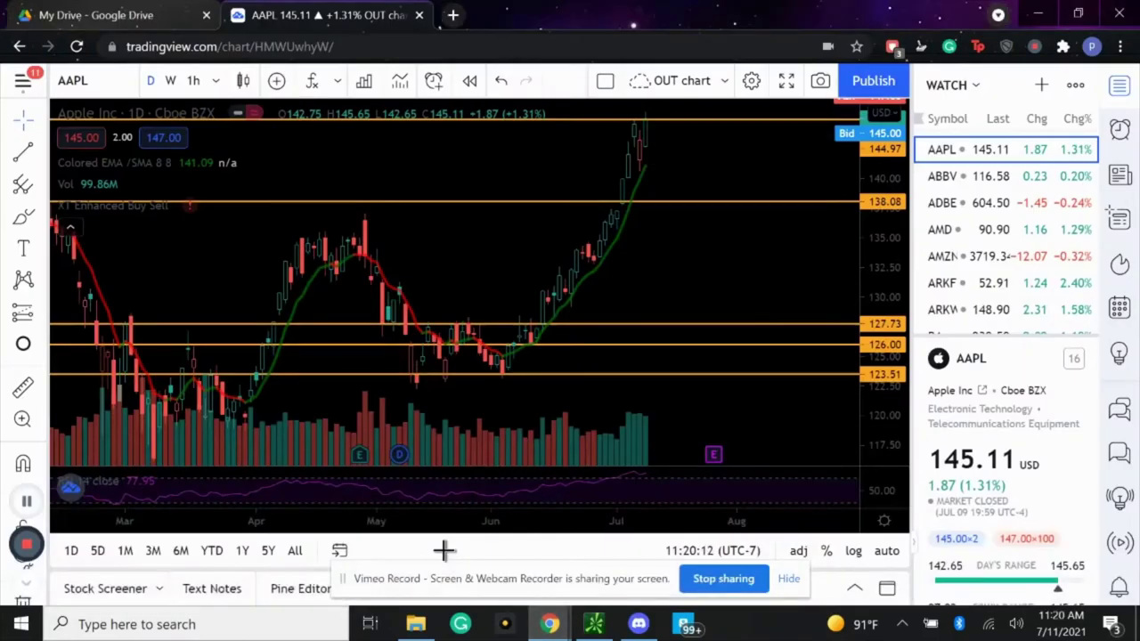
pyautogui.click(594, 623)
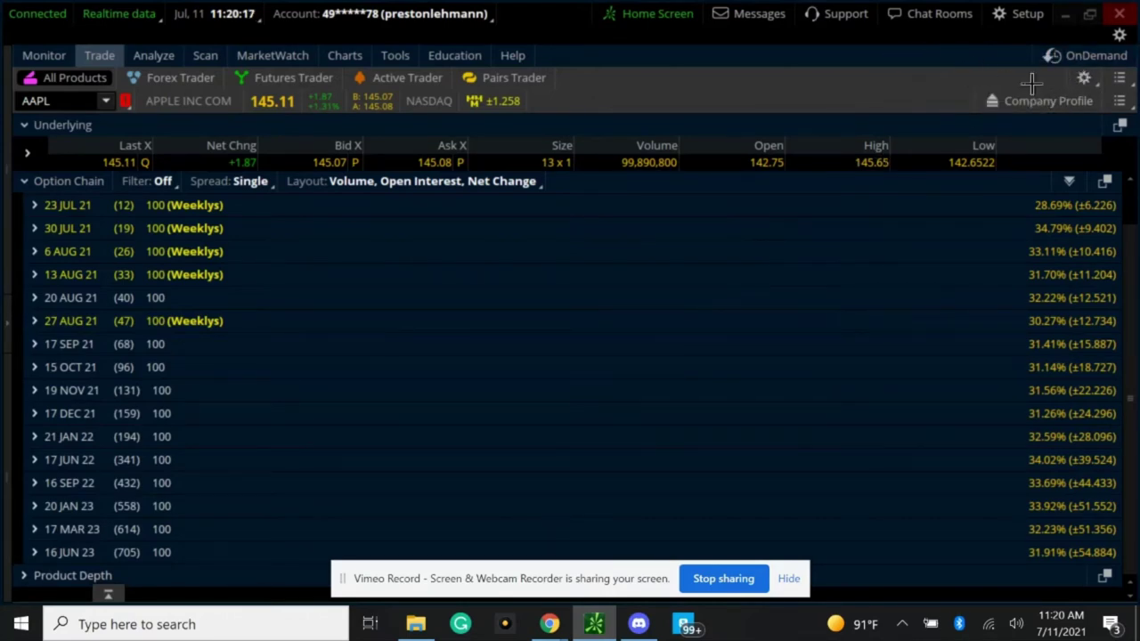
# Start thinkOnDemand replay on May 26 and expand the 20 AUG 21 expiration
pyautogui.click(1069, 55)
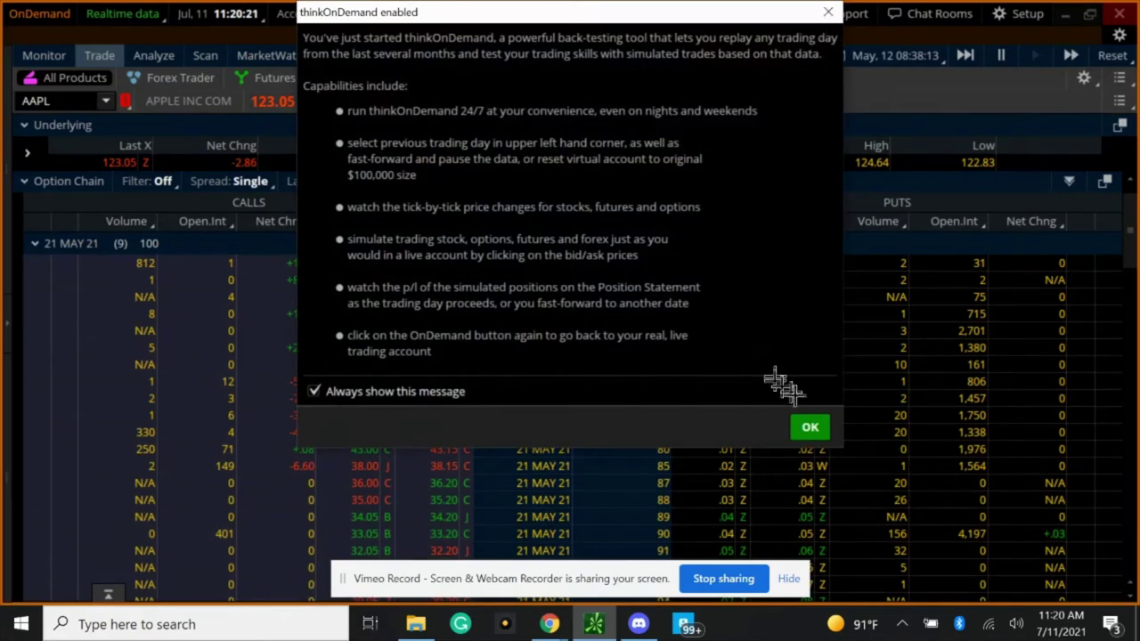
pyautogui.click(808, 429)
pyautogui.click(898, 56)
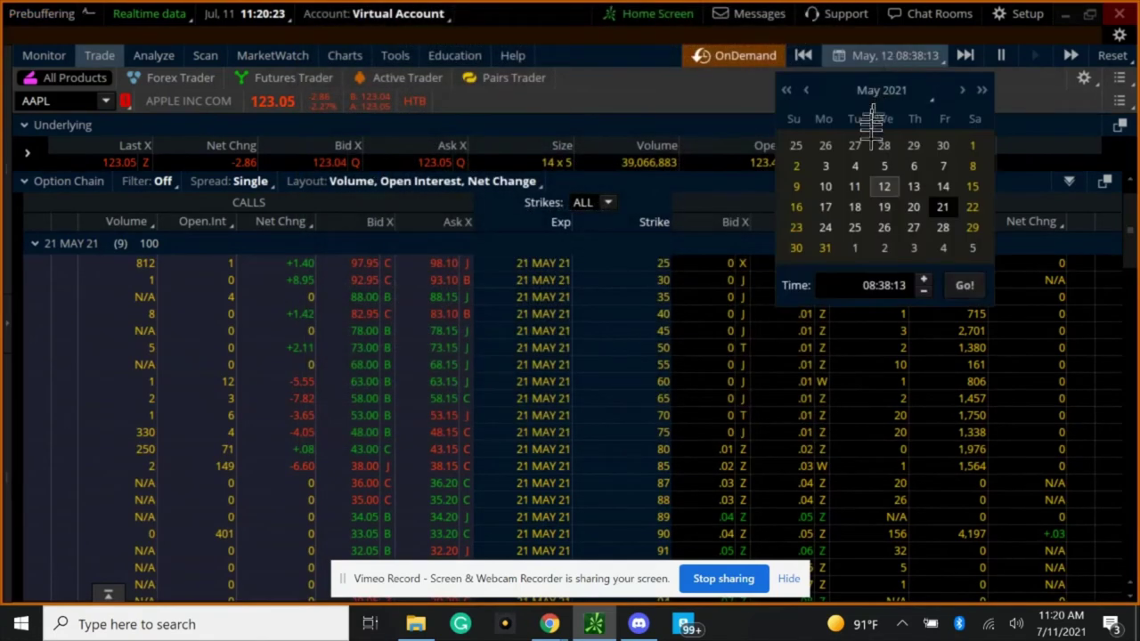
pyautogui.click(964, 285)
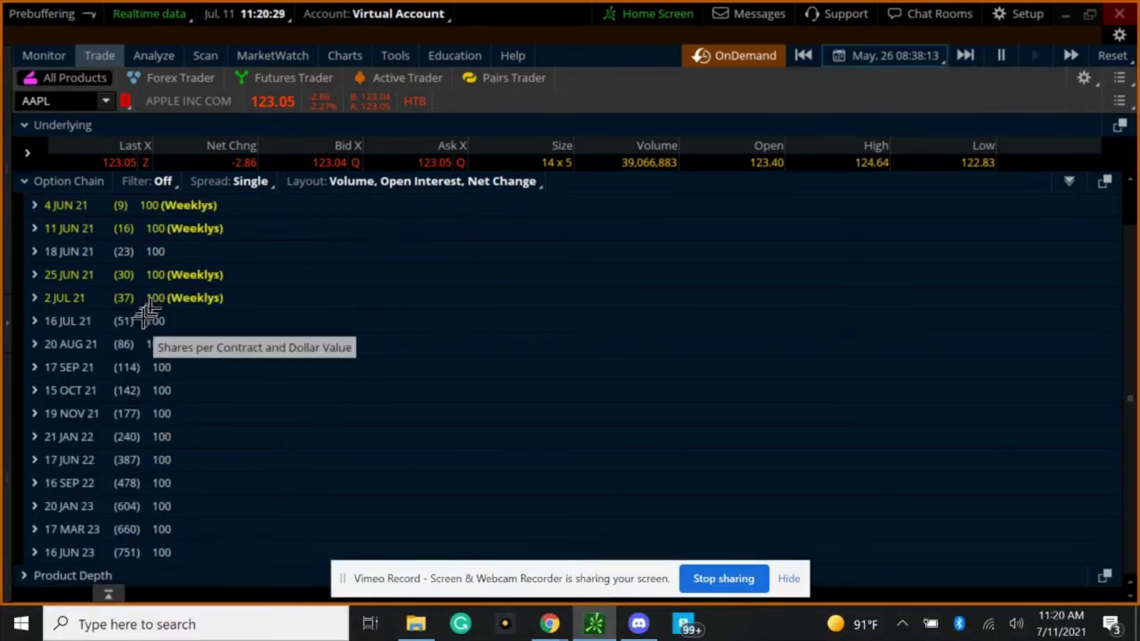
pyautogui.click(84, 347)
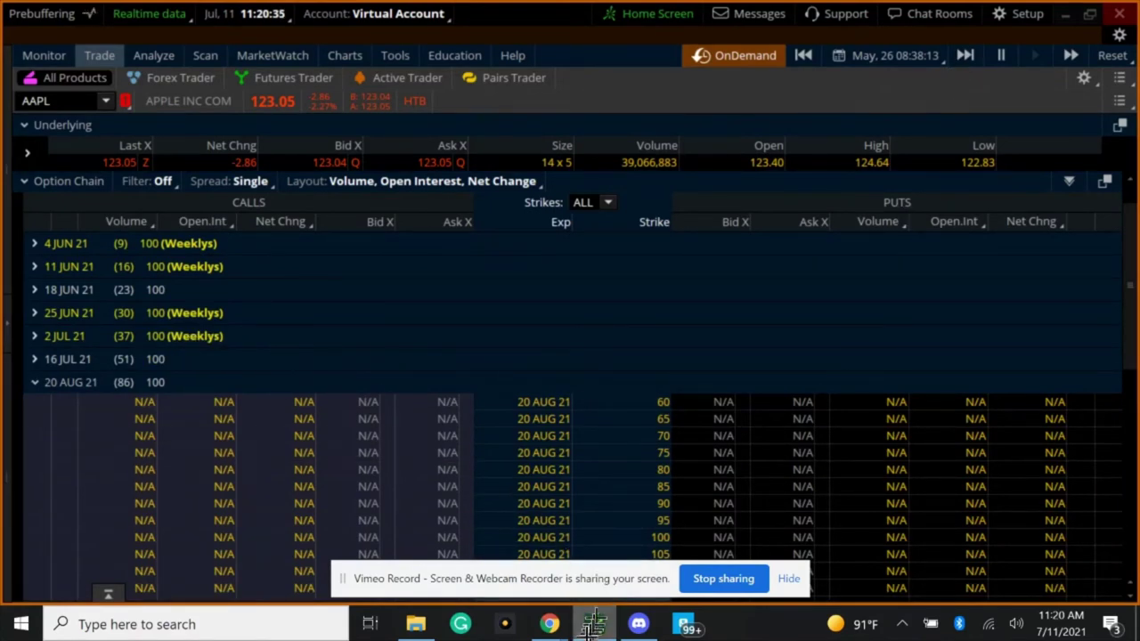
# Peek at the TradingView chart, then return to the replayed thinkorswim option chain
pyautogui.moveTo(549, 624)
pyautogui.click(451, 552)
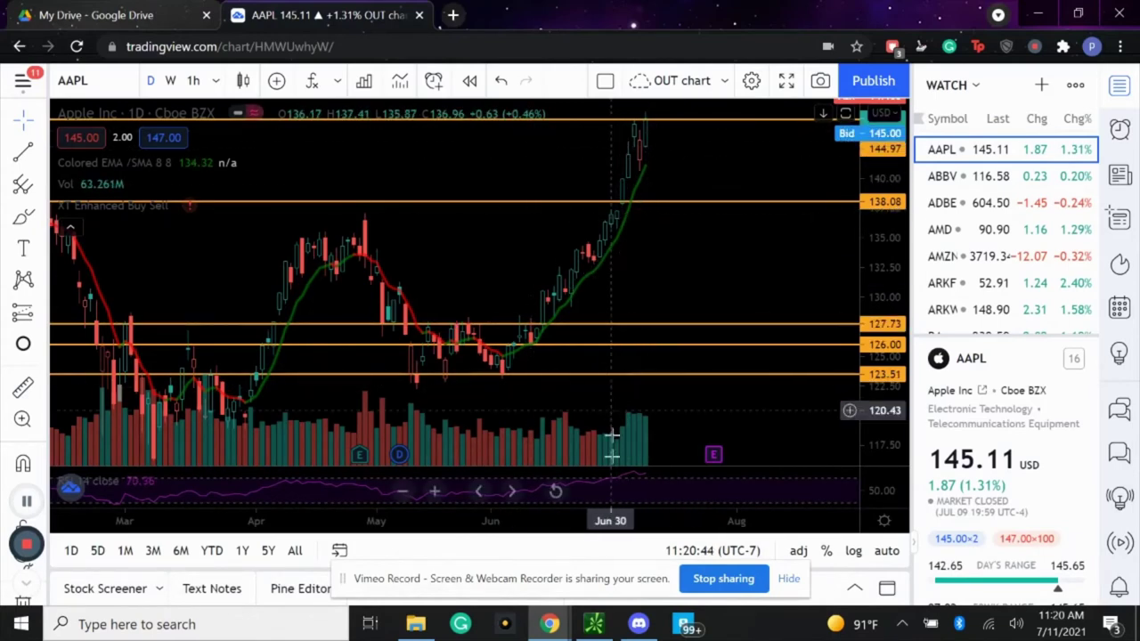
pyautogui.click(594, 623)
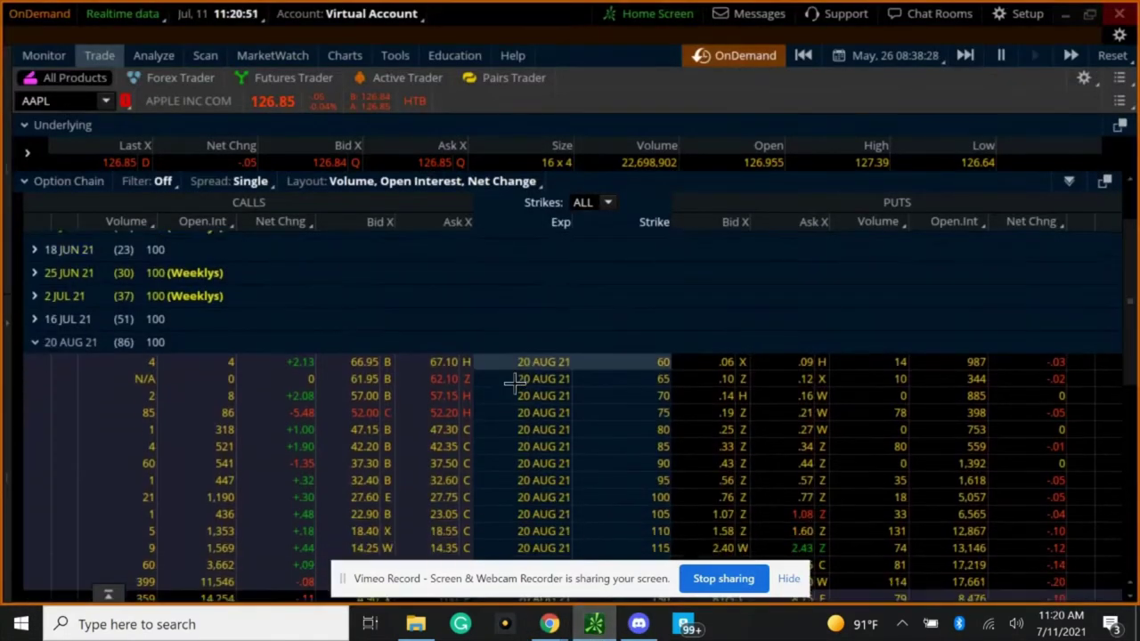
# Scroll through the replayed 20 AUG 21 strikes, then bring the TradingView daily chart back
pyautogui.scroll(-1, 515, 383)
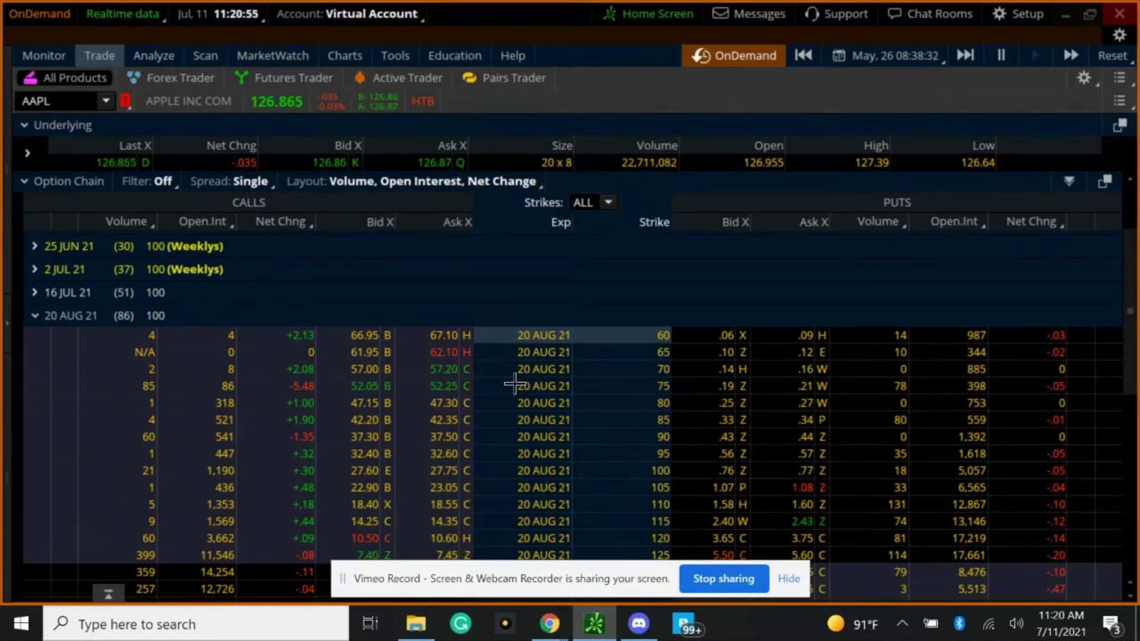
pyautogui.scroll(-1, 514, 383)
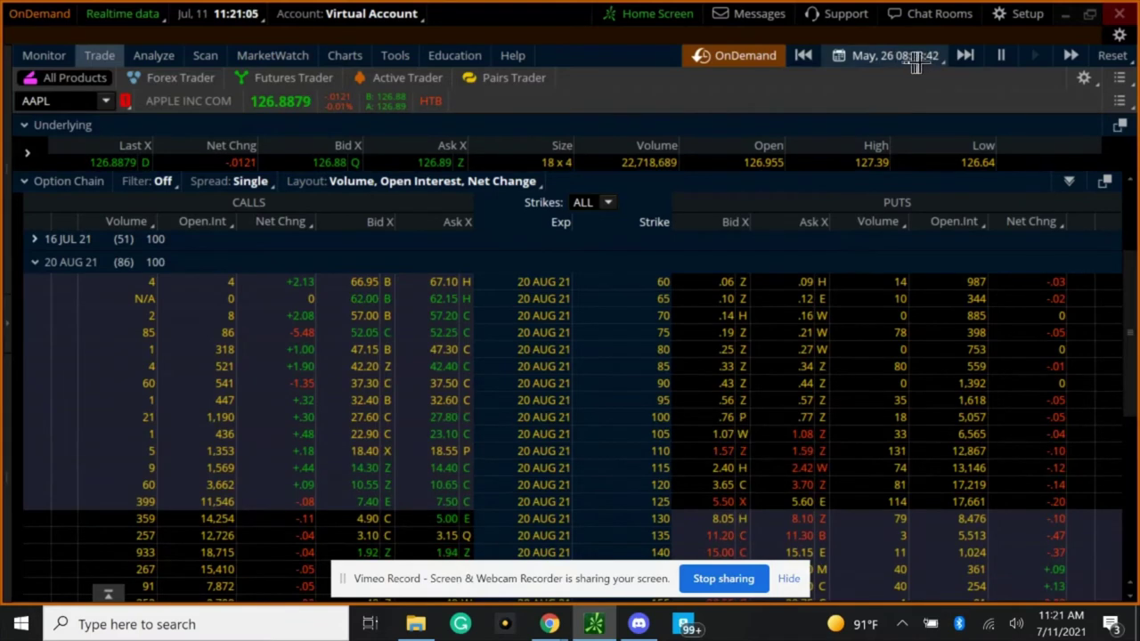
pyautogui.scroll(-2, 705, 298)
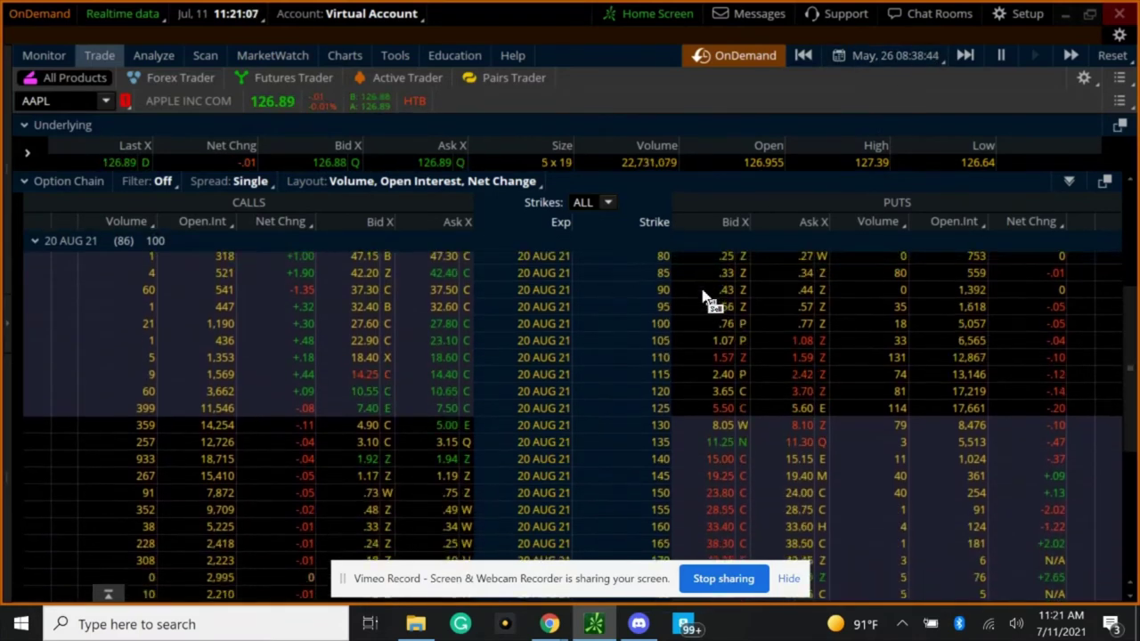
pyautogui.scroll(-1, 705, 297)
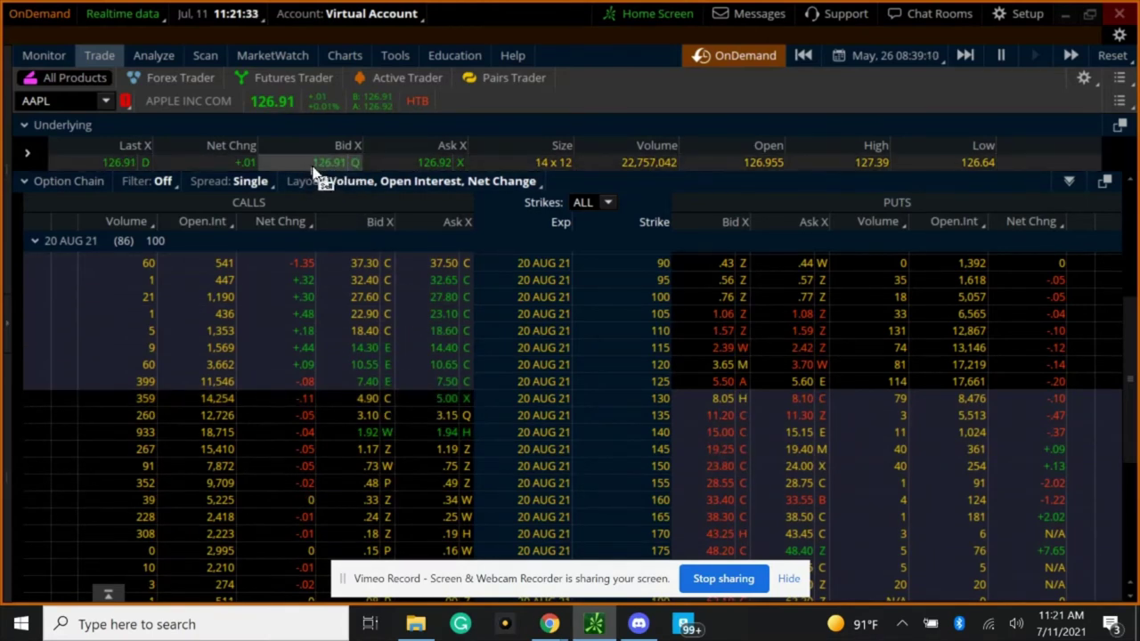
pyautogui.moveTo(549, 624)
pyautogui.click(478, 532)
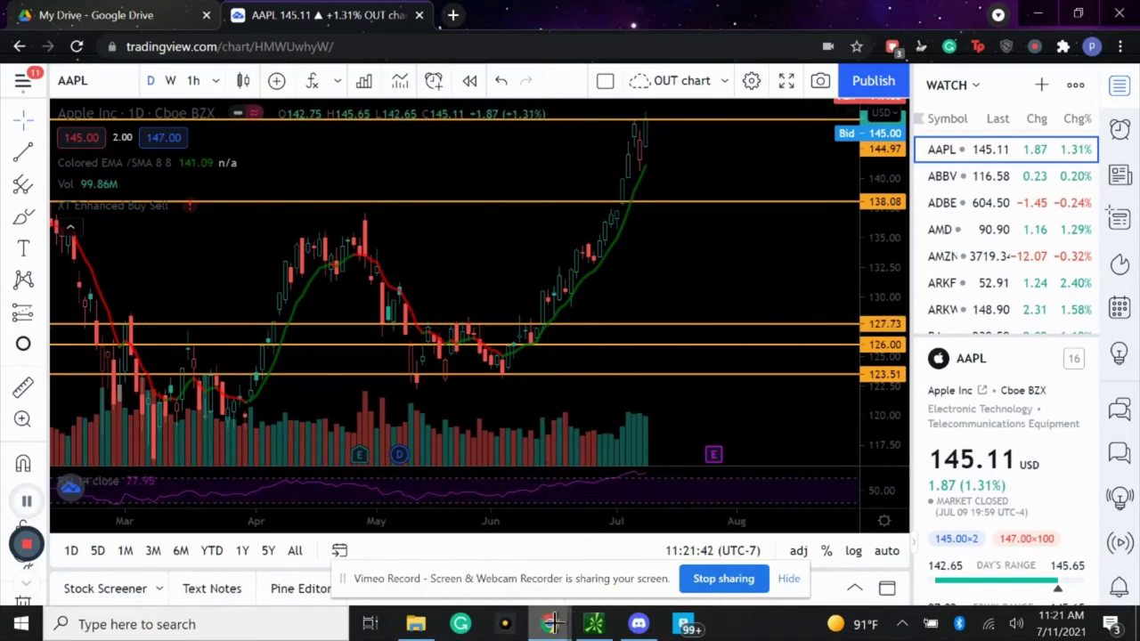
pyautogui.click(592, 625)
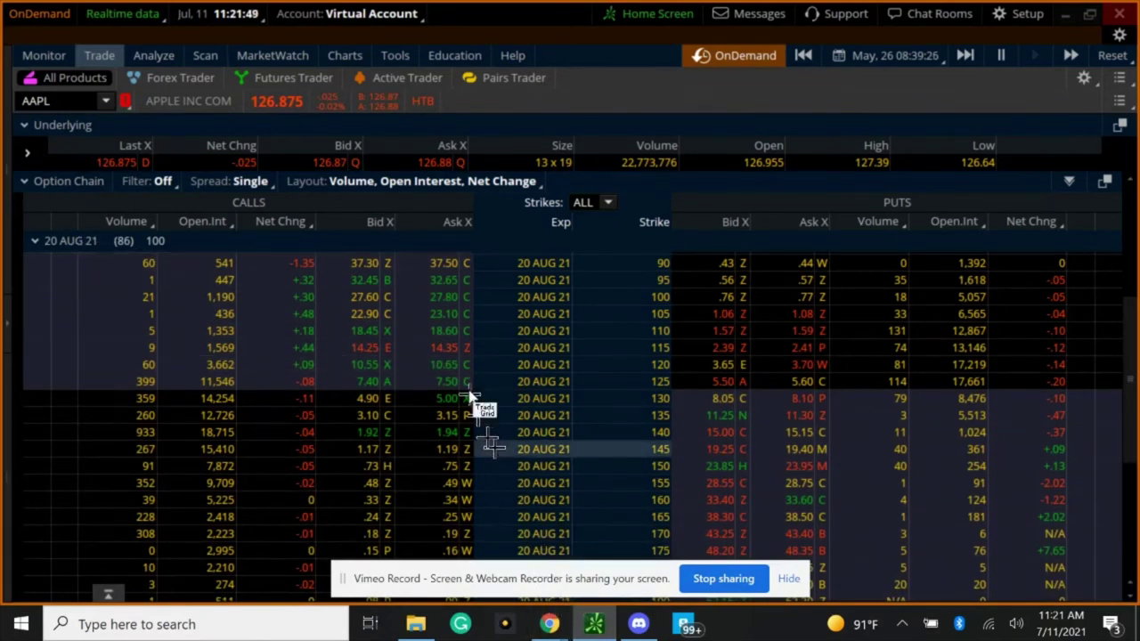
pyautogui.moveTo(549, 623)
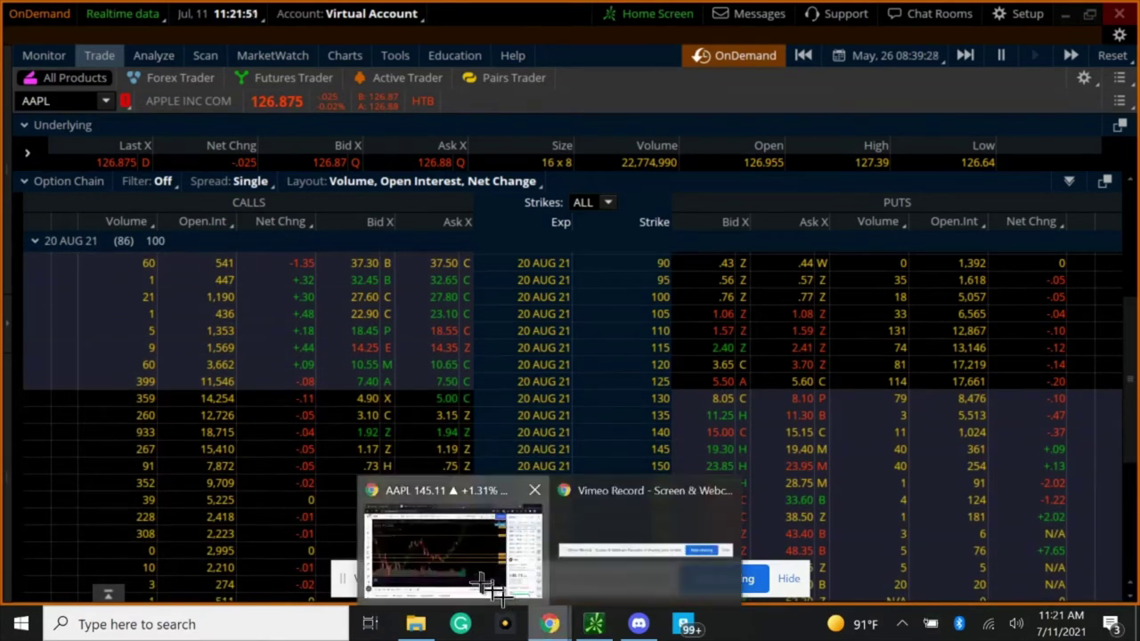
pyautogui.click(490, 588)
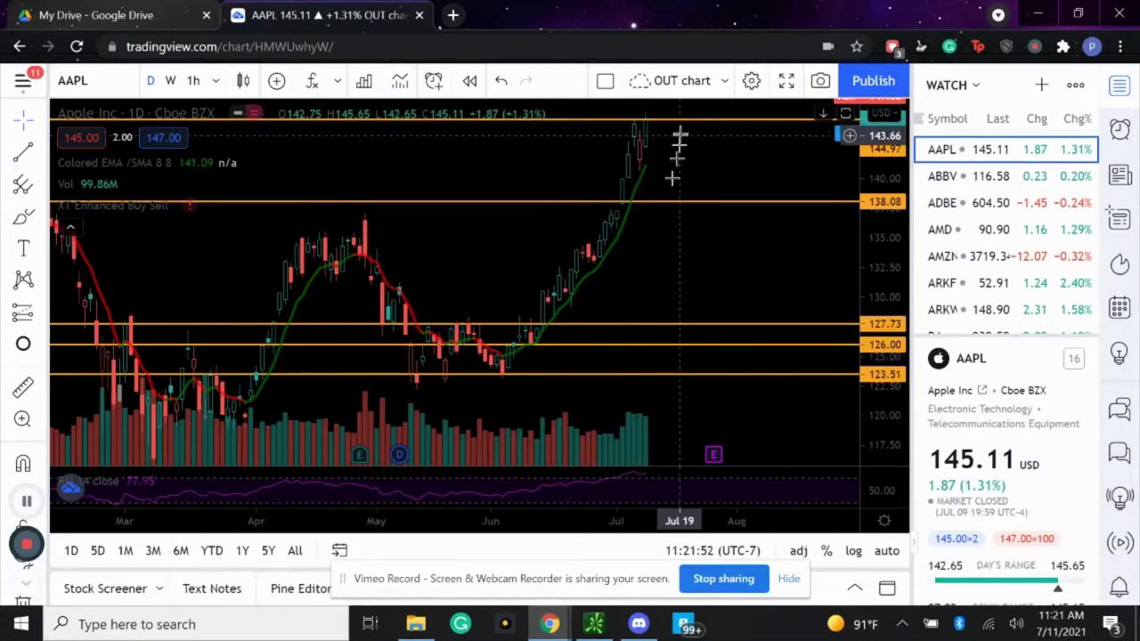
pyautogui.click(594, 623)
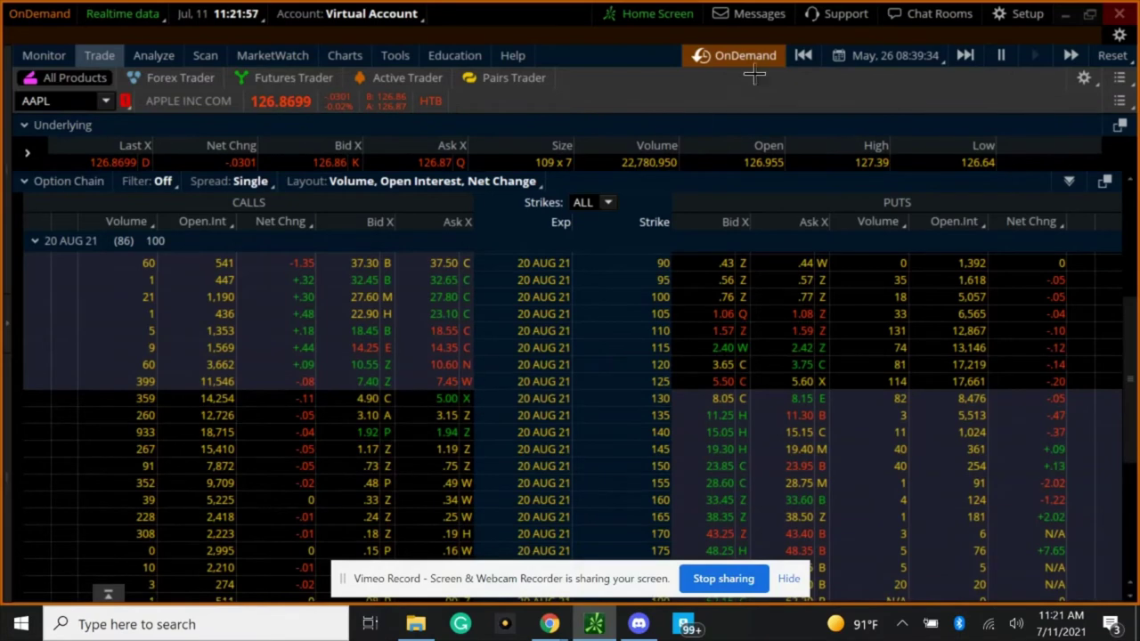
# Exit OnDemand replay for live AAPL quotes at 145.11, then return to the TradingView daily chart
pyautogui.click(734, 55)
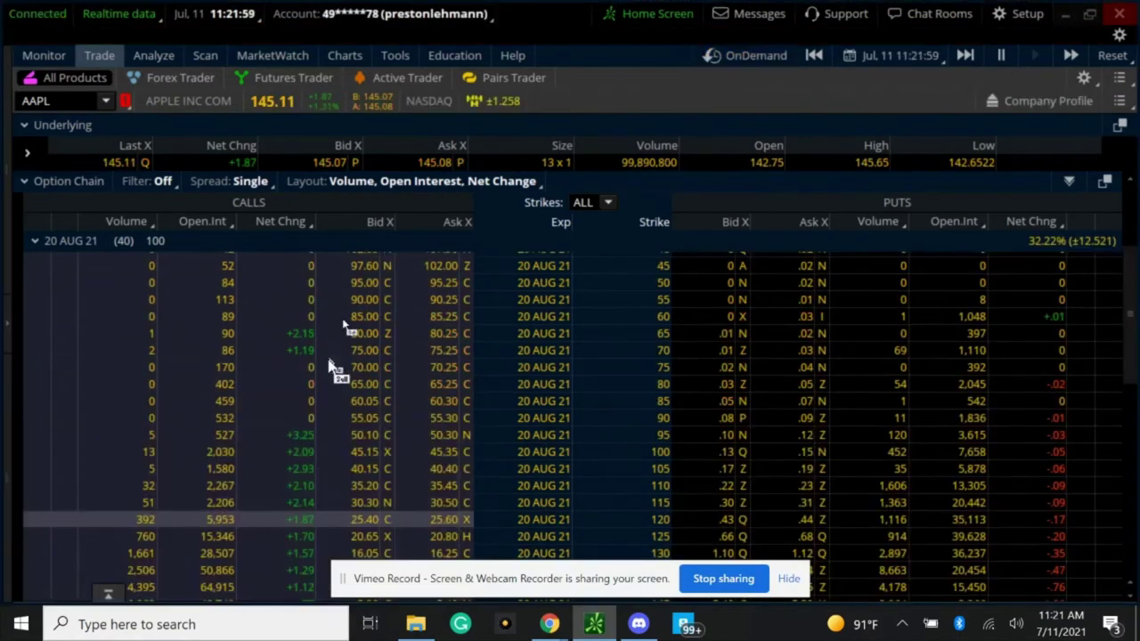
pyautogui.scroll(-2, 389, 429)
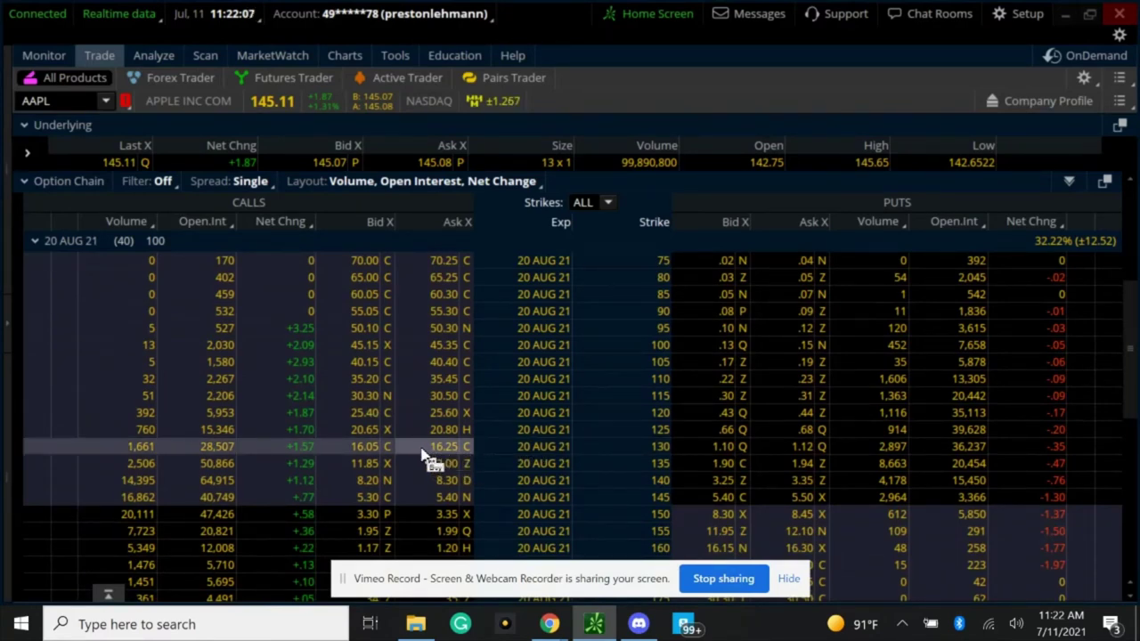
pyautogui.moveTo(545, 622)
pyautogui.click(458, 578)
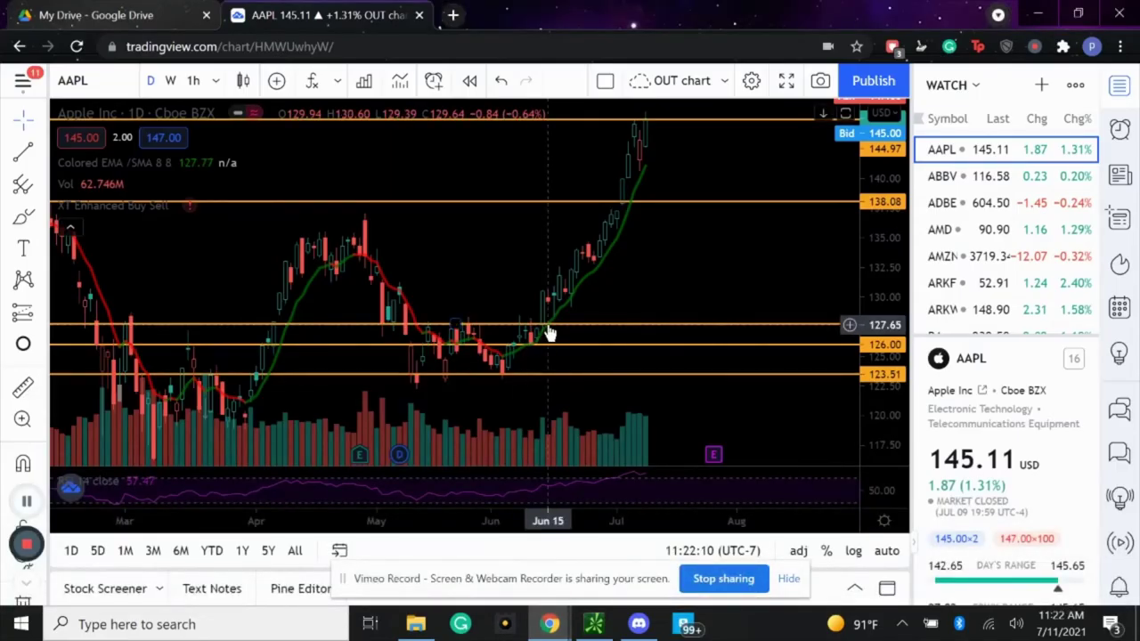
# Switch the AAPL chart to 4-hour bars, then to 1-hour bars
pyautogui.click(218, 83)
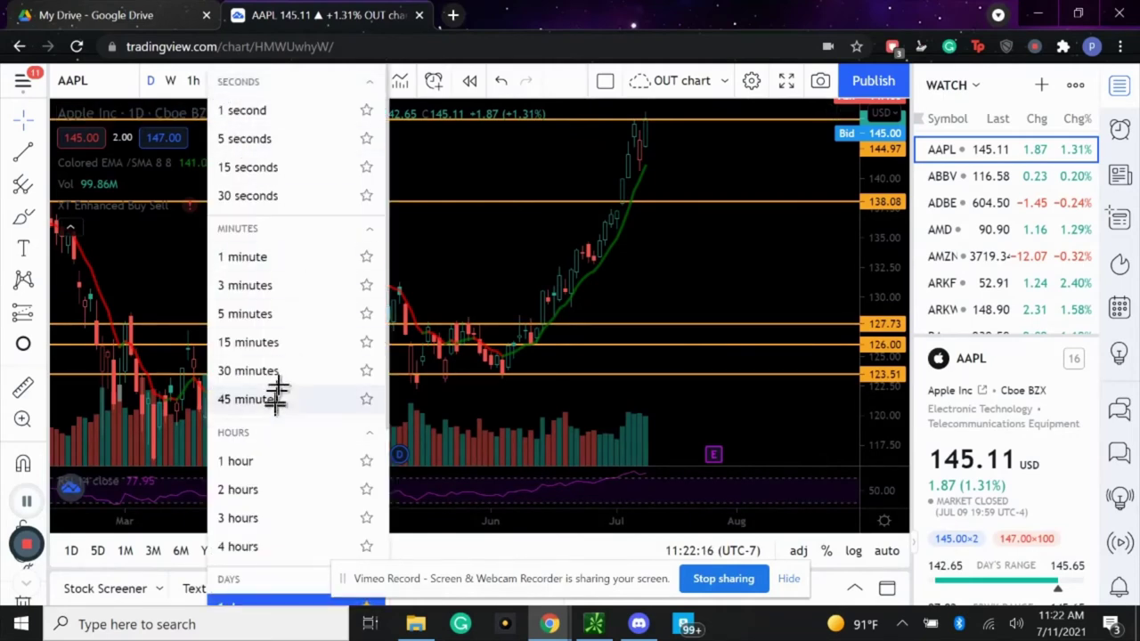
pyautogui.click(241, 545)
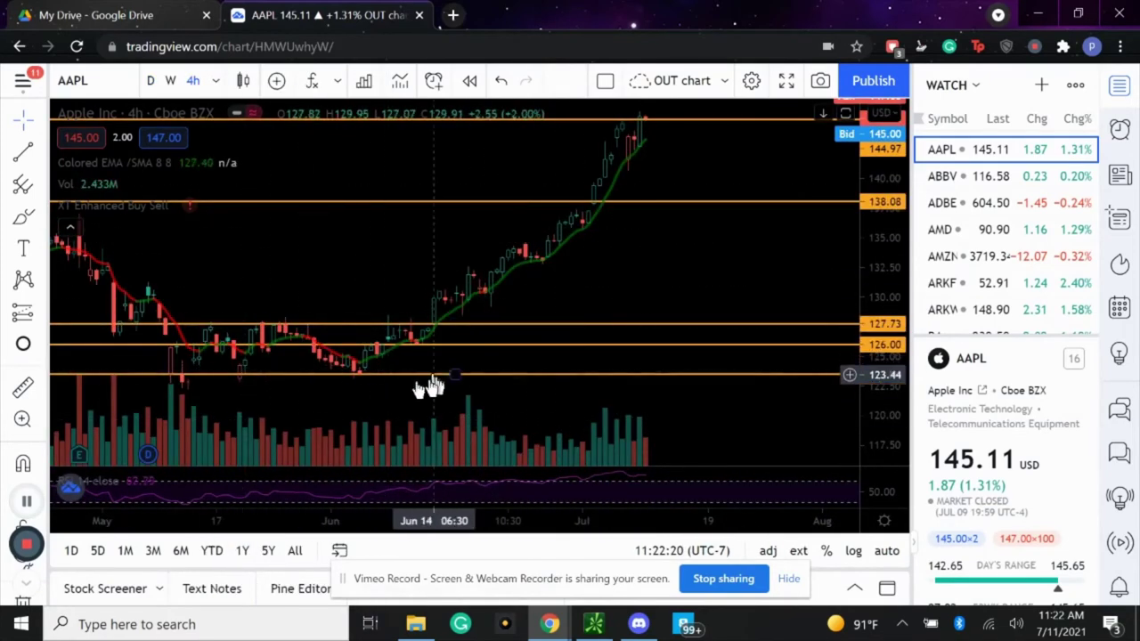
pyautogui.click(215, 81)
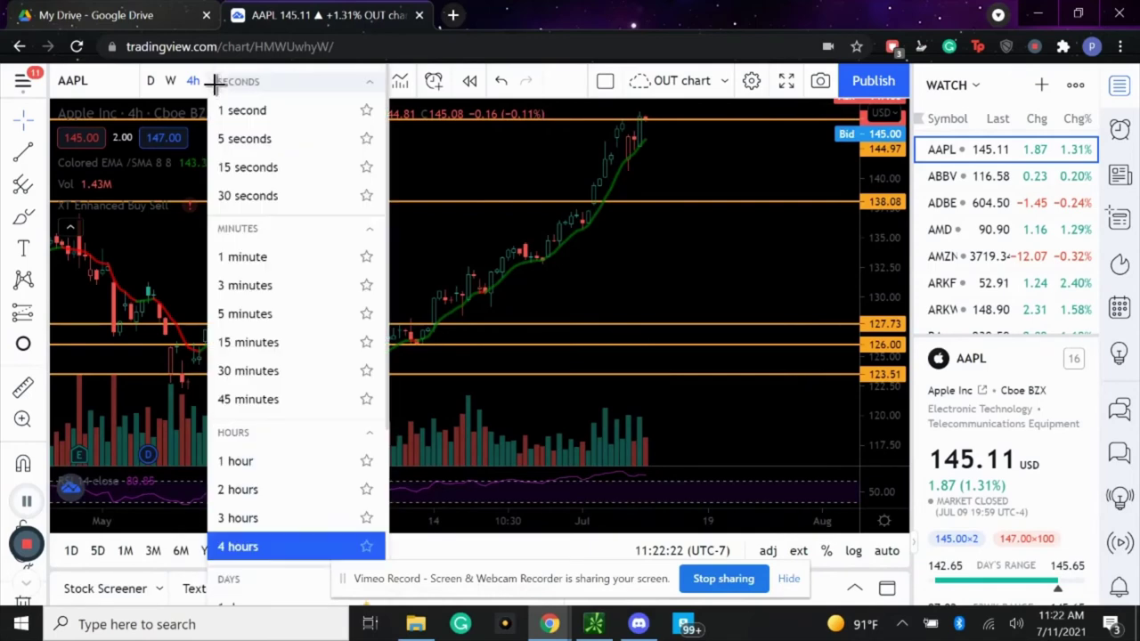
pyautogui.click(265, 460)
# Pan and rescale the 1-hour chart to frame May–June around 123.51, 126.00 and 127.73
pyautogui.moveTo(418, 270); pyautogui.dragTo(806, 266)
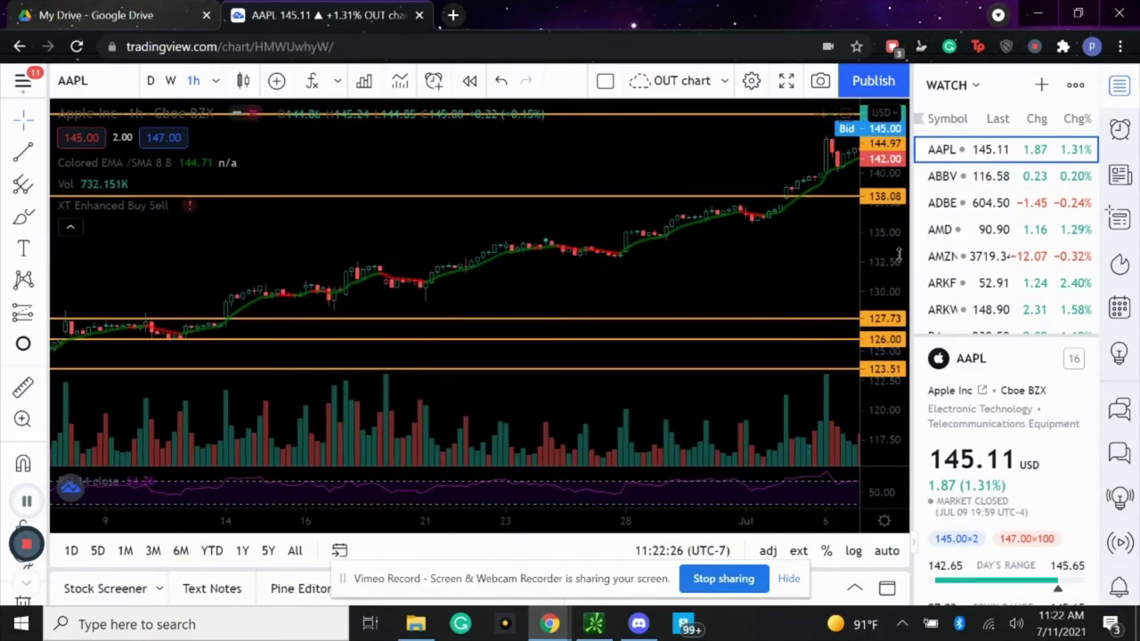
pyautogui.moveTo(401, 252); pyautogui.dragTo(912, 239)
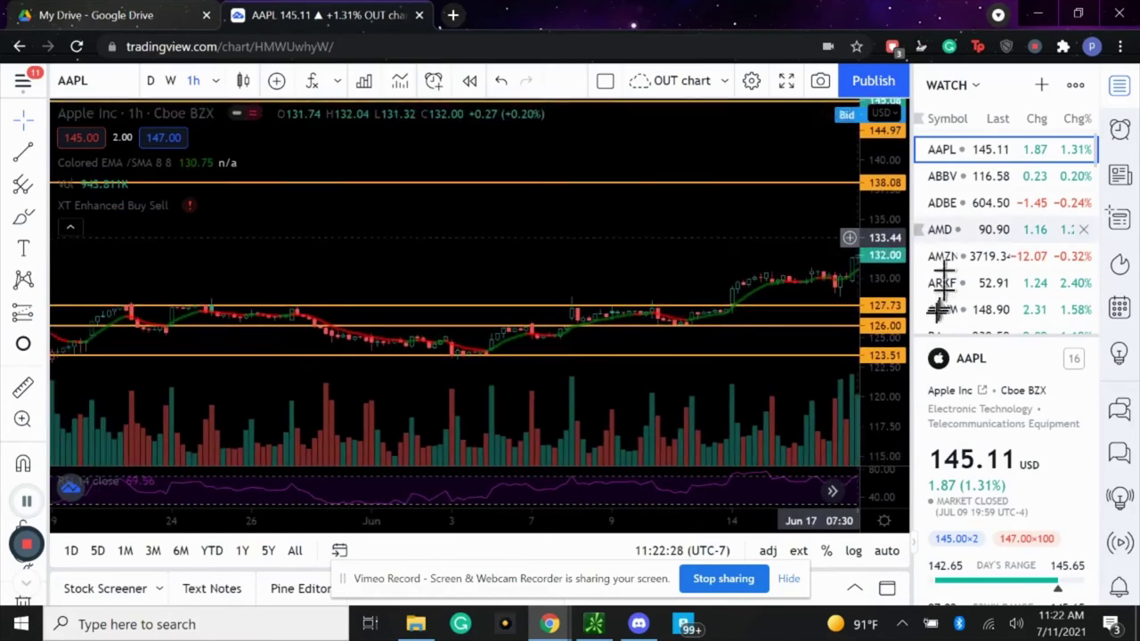
pyautogui.moveTo(472, 229); pyautogui.dragTo(639, 76)
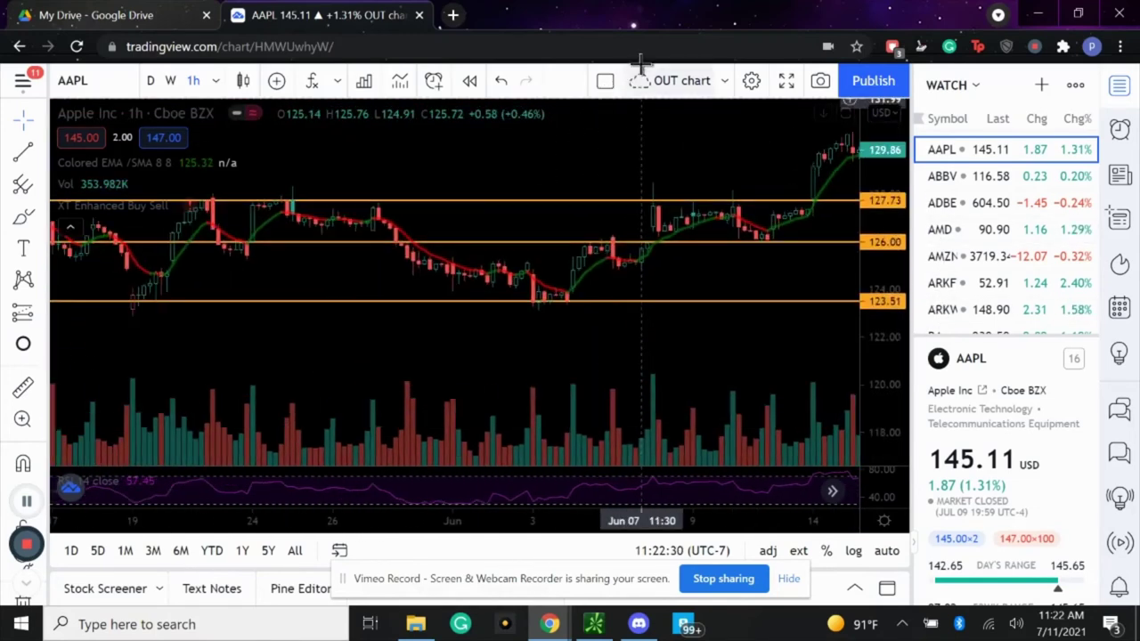
pyautogui.moveTo(496, 400); pyautogui.dragTo(577, 403)
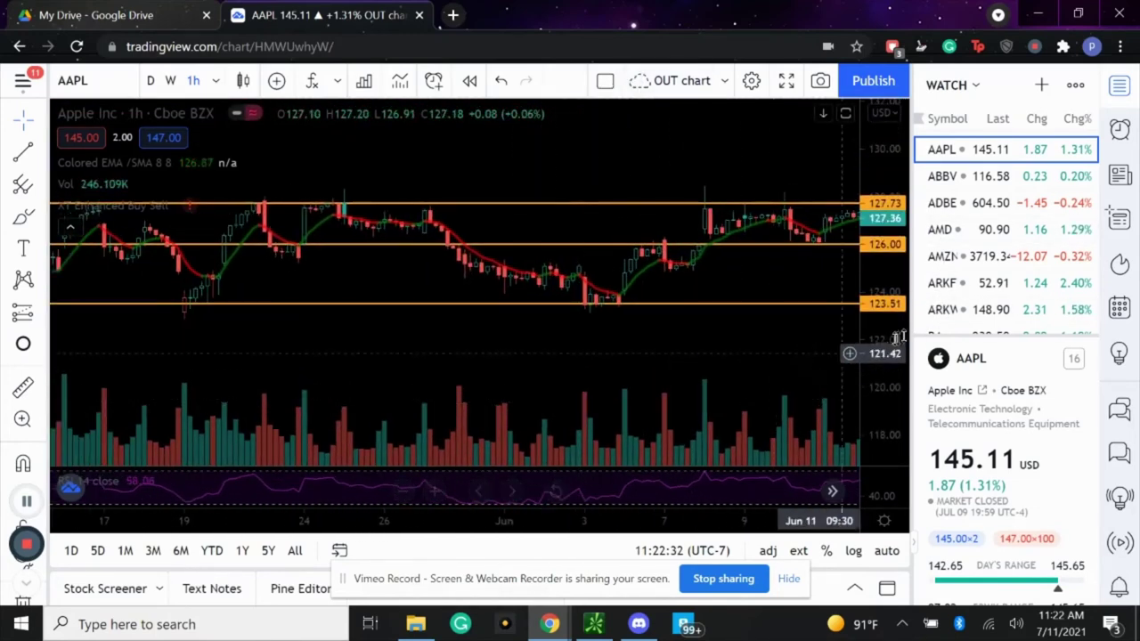
pyautogui.moveTo(884, 341); pyautogui.dragTo(885, 311)
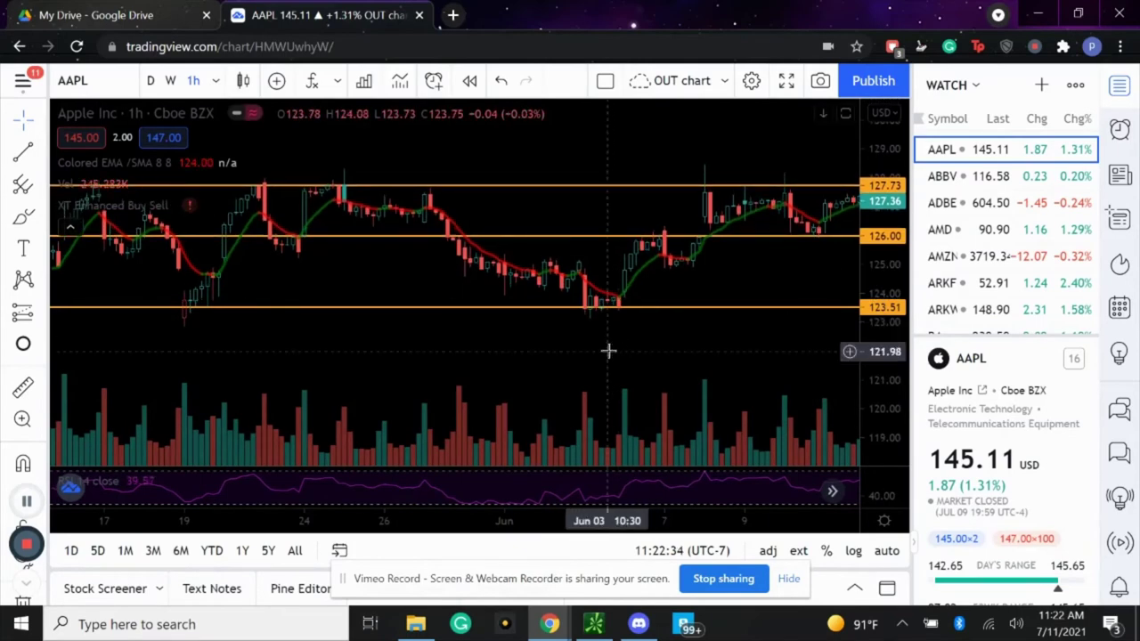
pyautogui.moveTo(608, 348); pyautogui.dragTo(609, 395)
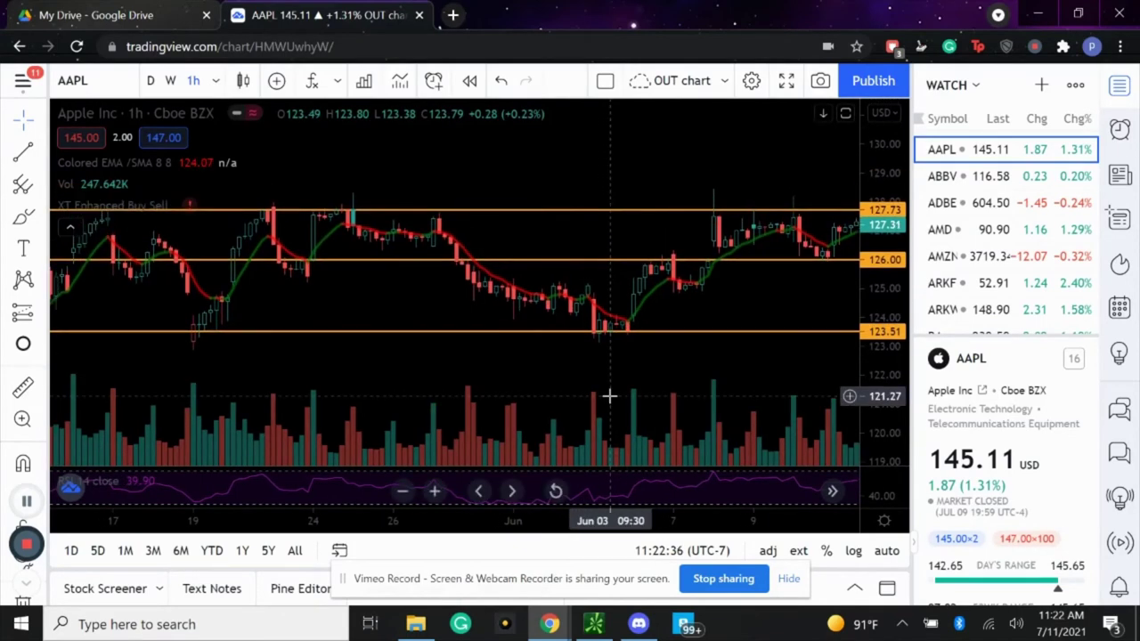
pyautogui.moveTo(473, 397); pyautogui.dragTo(852, 338)
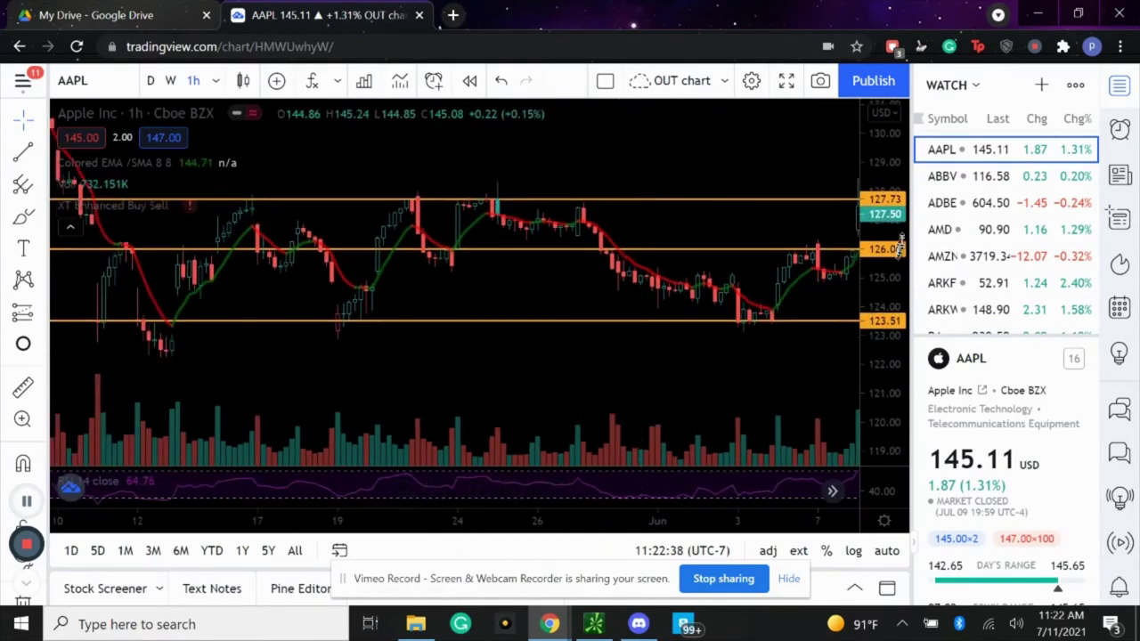
pyautogui.moveTo(900, 245); pyautogui.dragTo(899, 283)
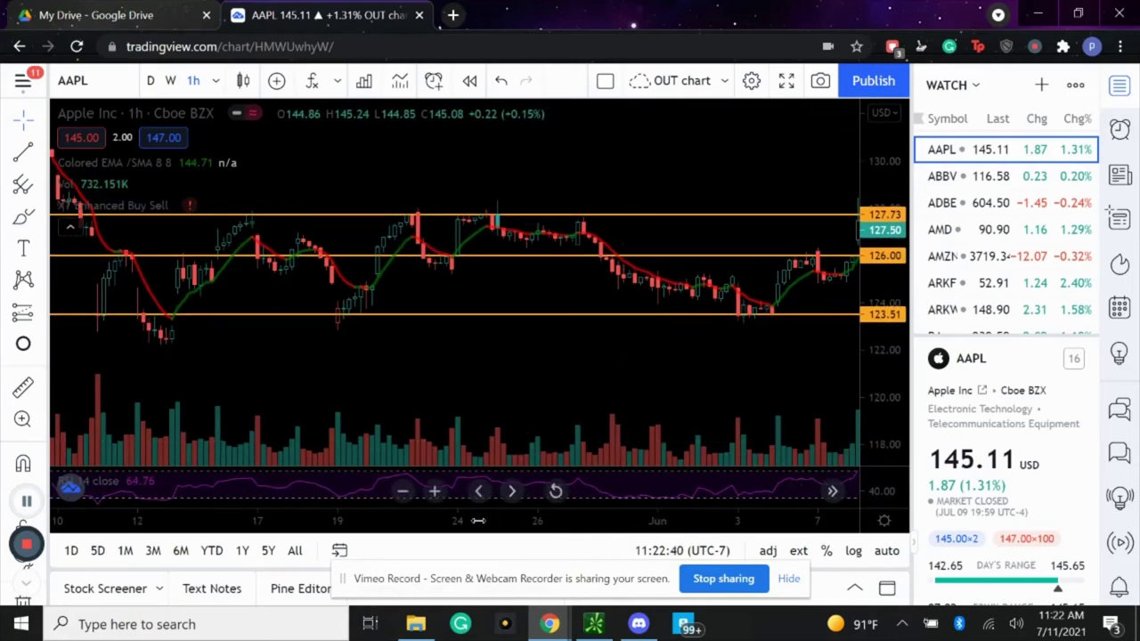
pyautogui.moveTo(479, 520); pyautogui.dragTo(529, 520)
pyautogui.moveTo(623, 353); pyautogui.dragTo(472, 368)
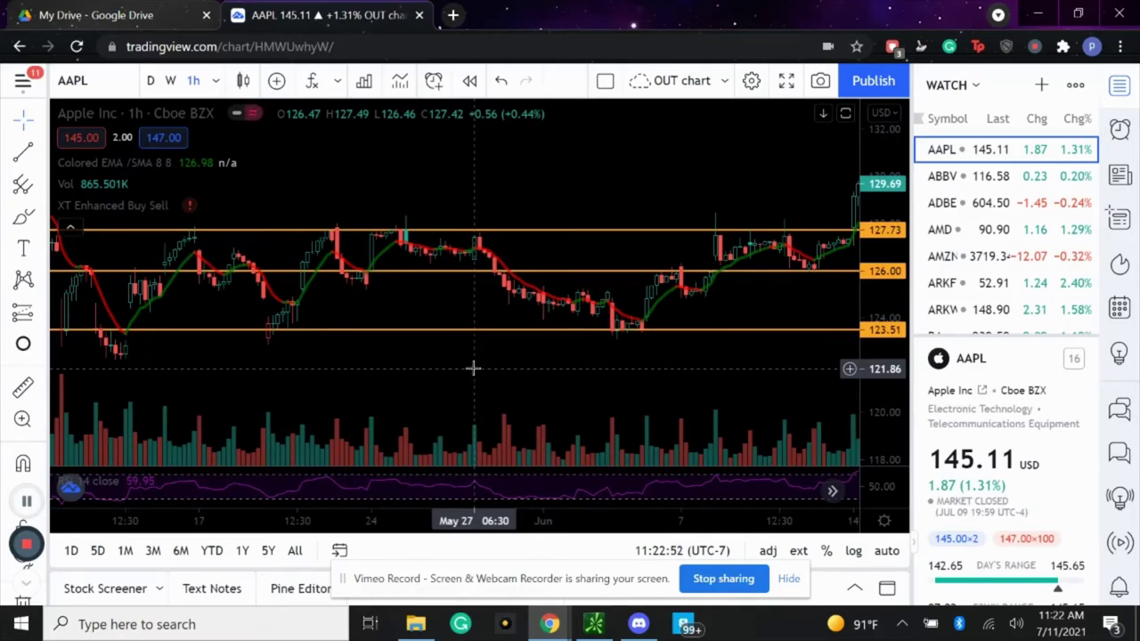
# Switch to weekly bars and zoom out so the price scale spans about 90–180
pyautogui.click(152, 81)
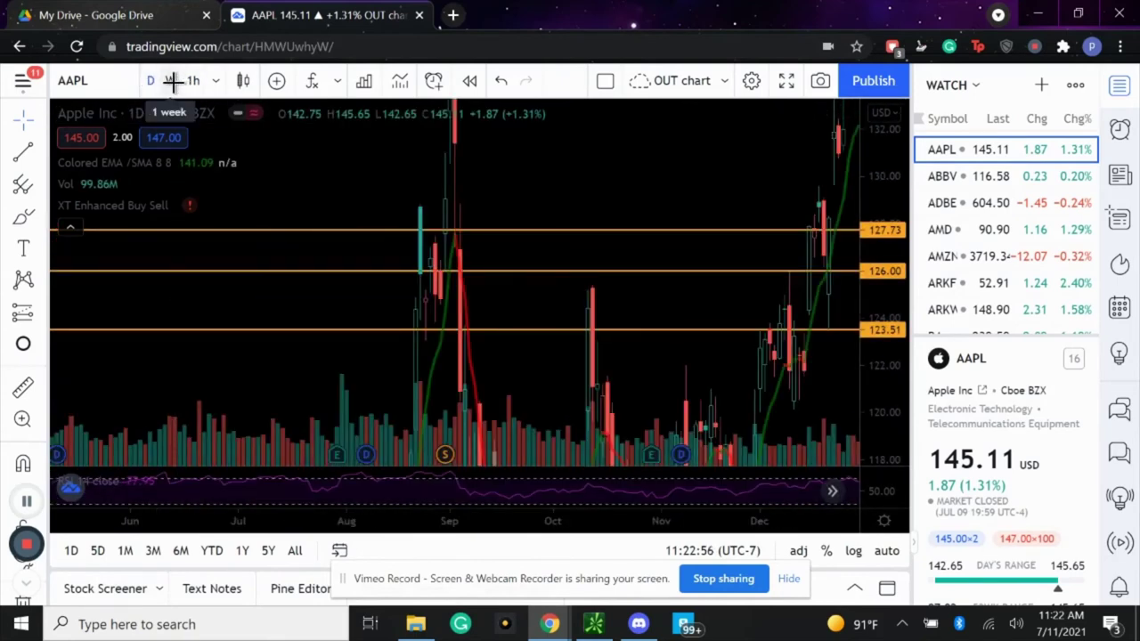
pyautogui.click(172, 81)
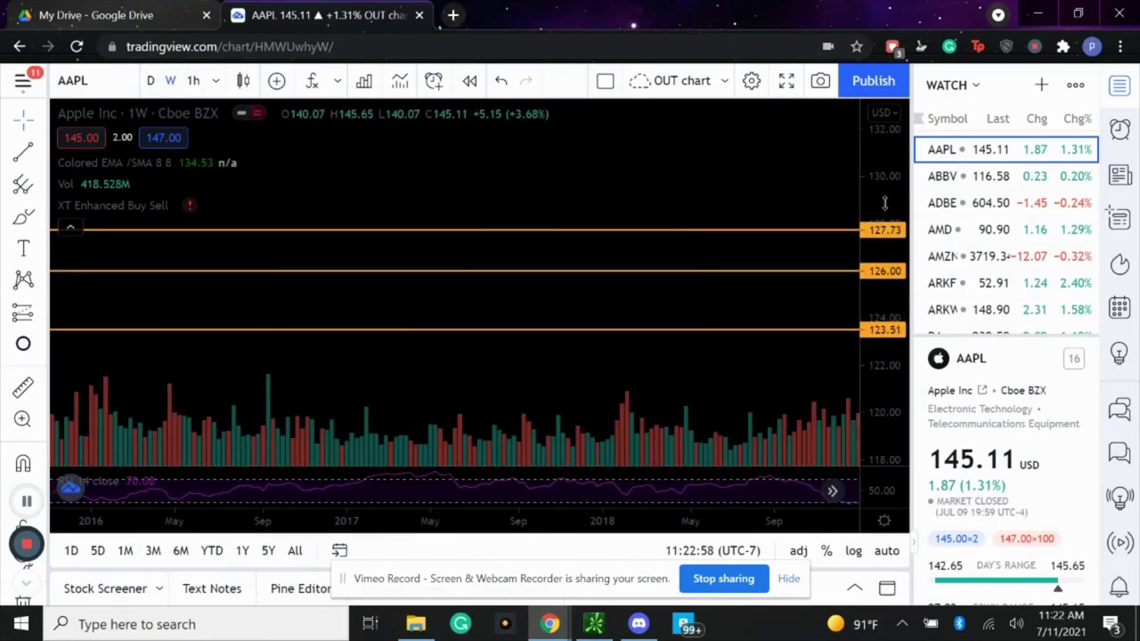
pyautogui.moveTo(885, 203); pyautogui.dragTo(877, 89)
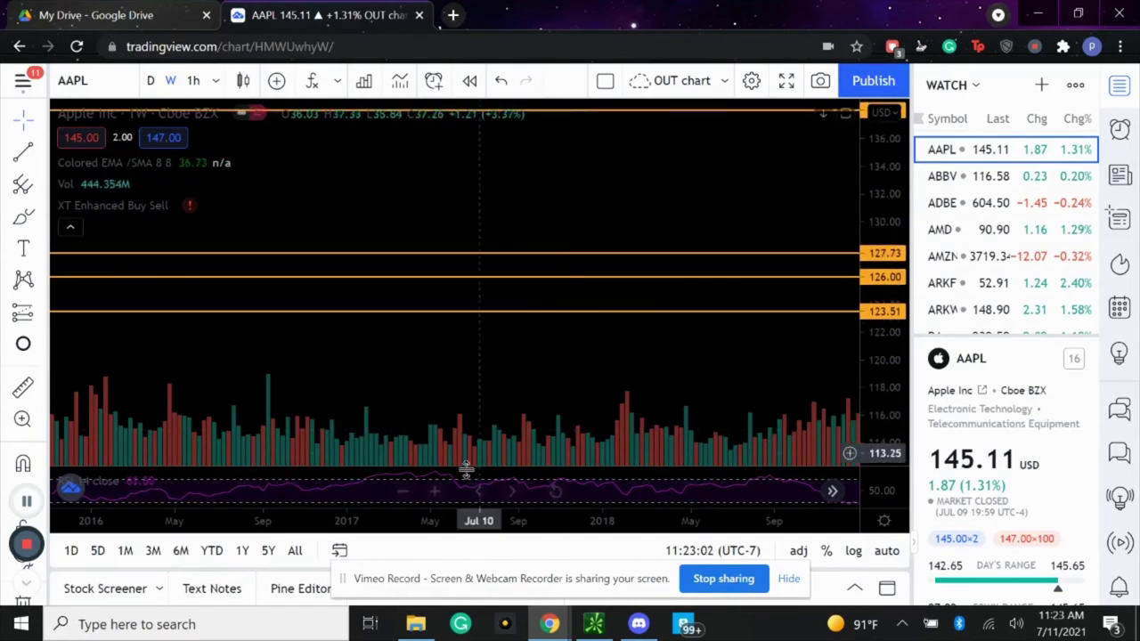
pyautogui.moveTo(336, 521); pyautogui.dragTo(419, 521)
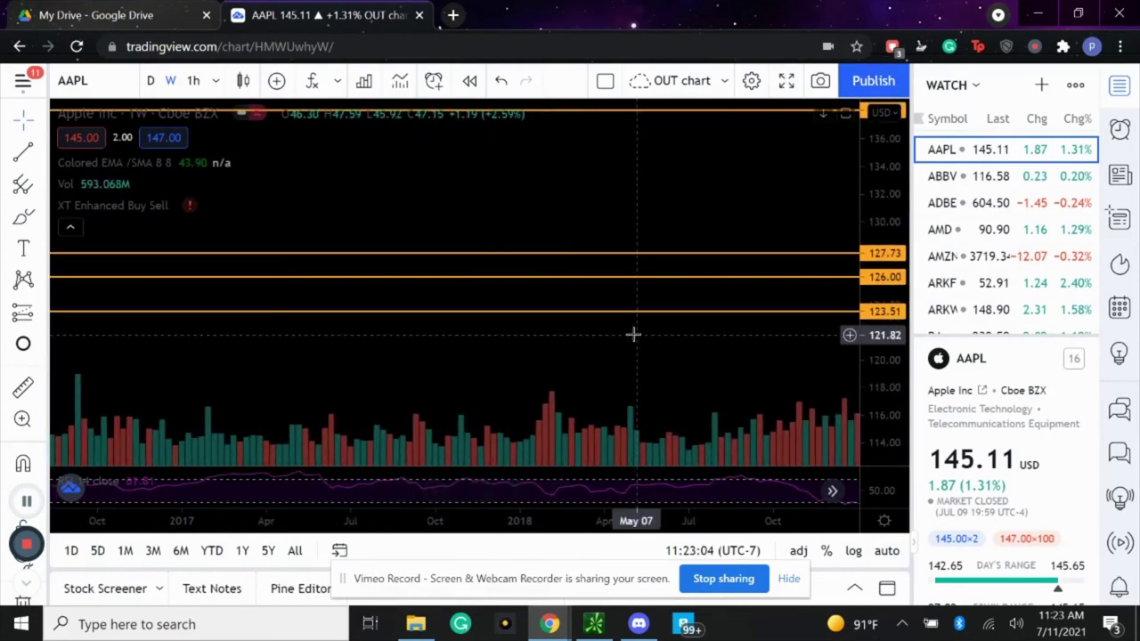
pyautogui.moveTo(634, 330); pyautogui.dragTo(648, 521)
pyautogui.moveTo(575, 453); pyautogui.dragTo(846, 508)
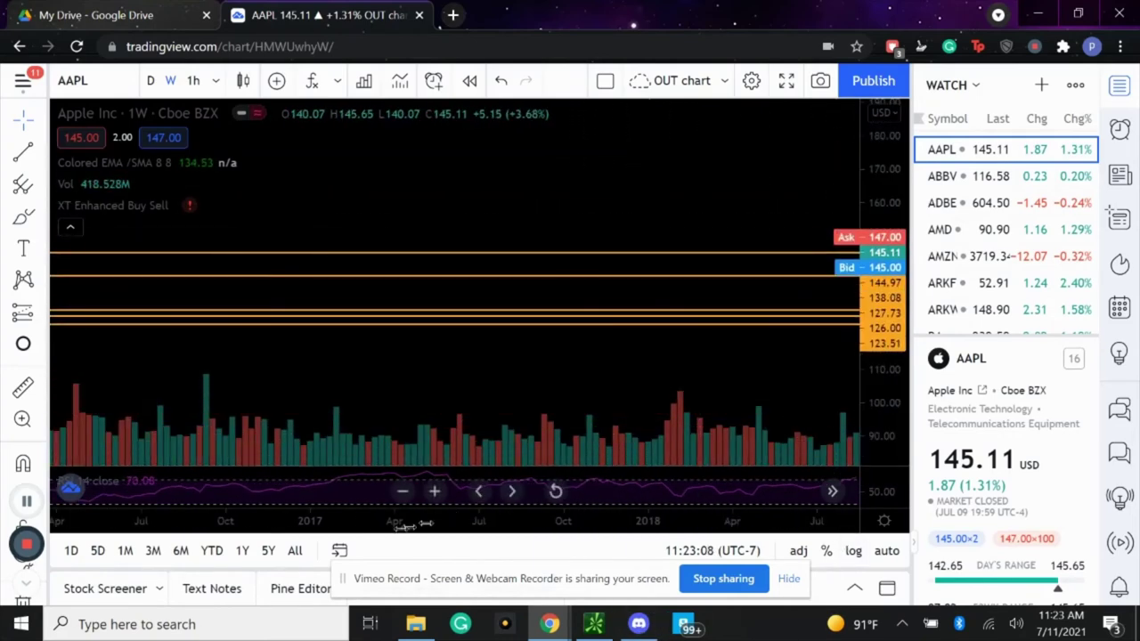
pyautogui.moveTo(623, 516); pyautogui.dragTo(241, 520)
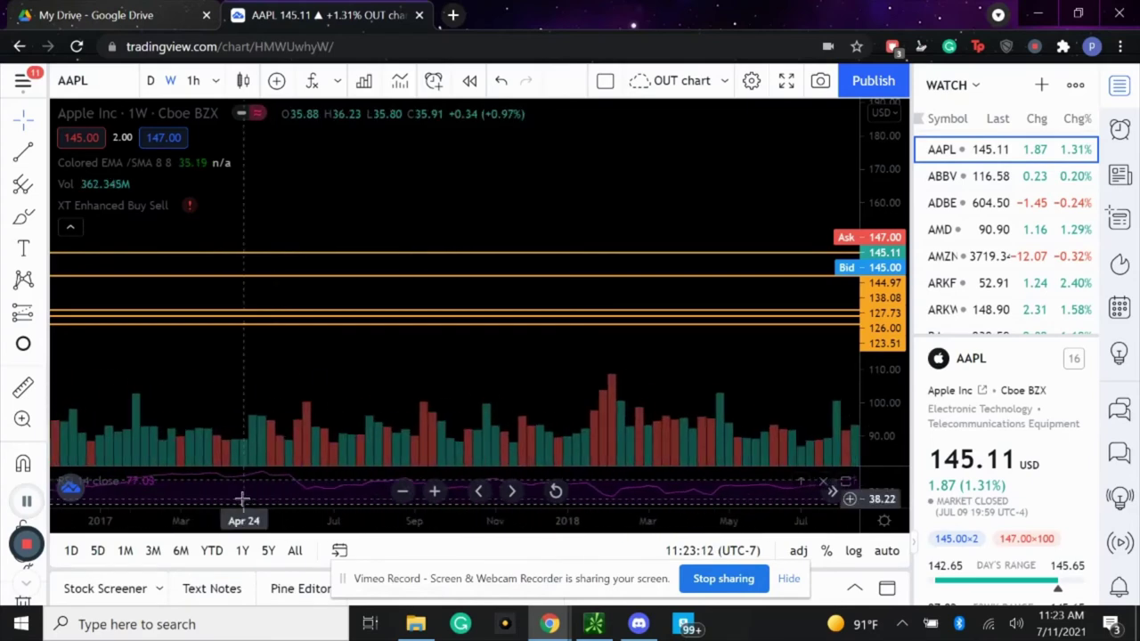
# Correct the invalid chart symbol to AAPL to load Apple Inc's weekly chart
pyautogui.click(101, 80)
pyautogui.write('\\')
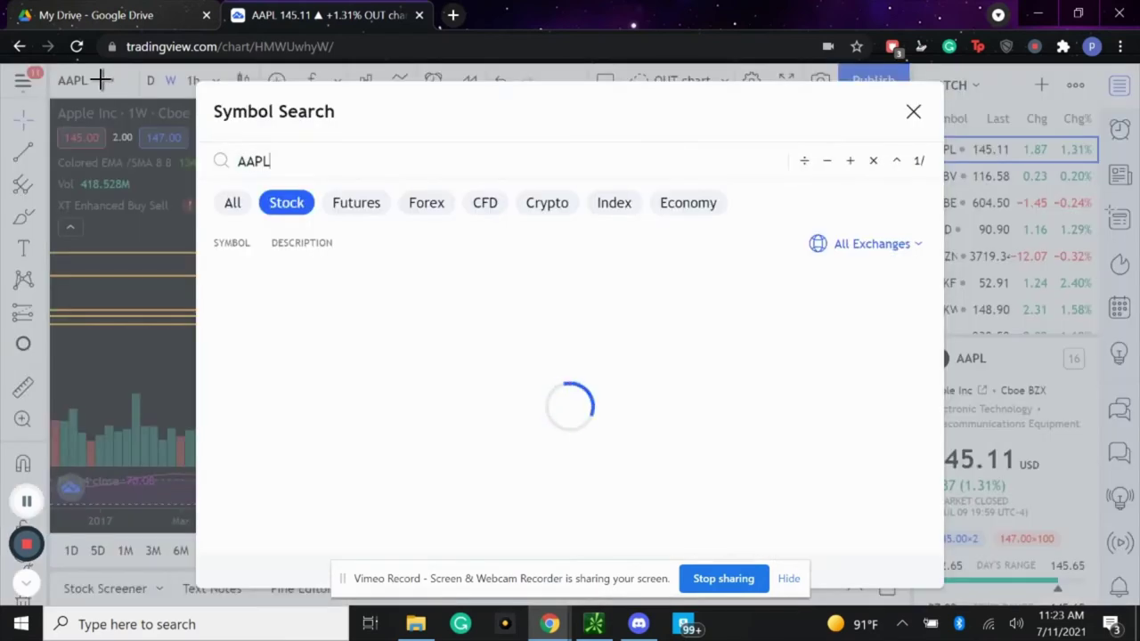
pyautogui.press('Return')
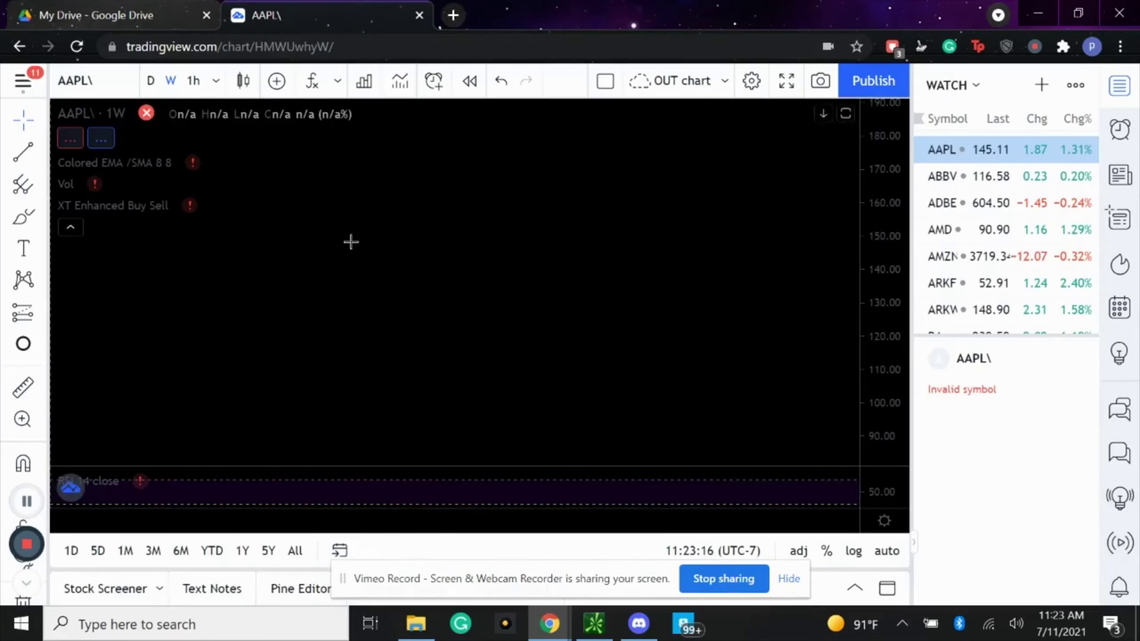
pyautogui.click(111, 84)
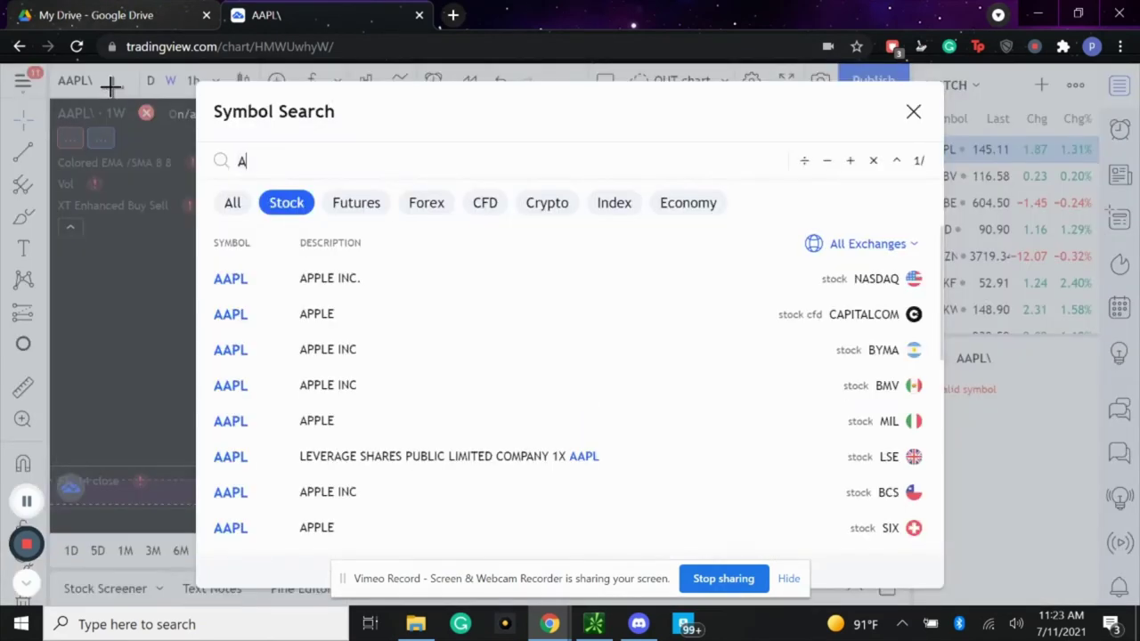
pyautogui.press('Return')
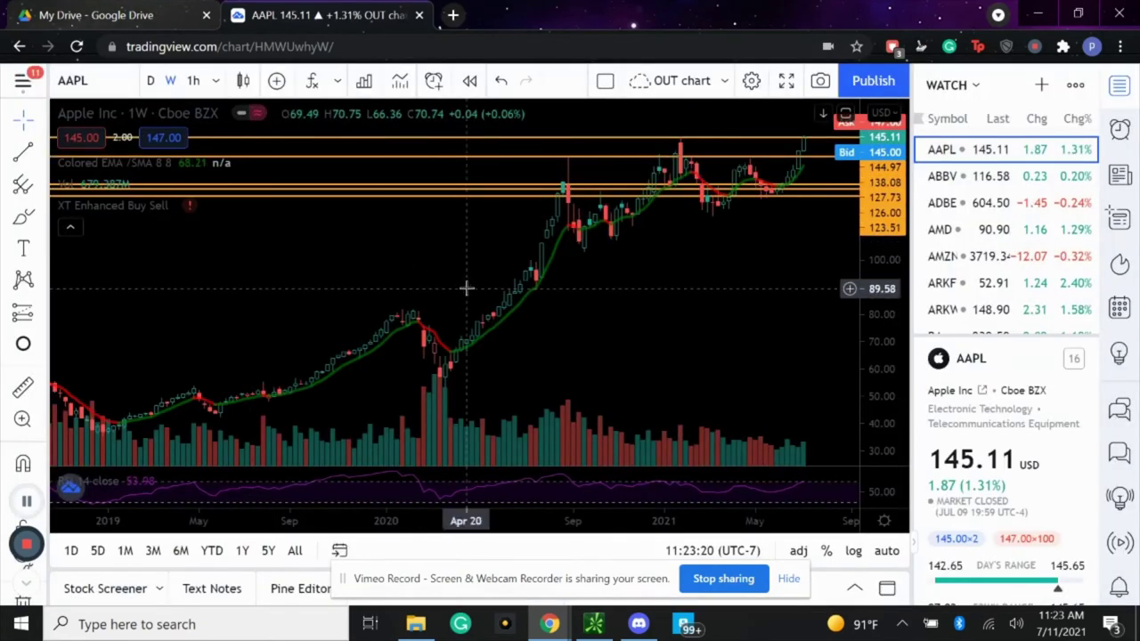
# Zoom the weekly chart in, then bring up thinkorswim's AAPL 20 AUG 21 option chain
pyautogui.scroll(2, 702, 333)
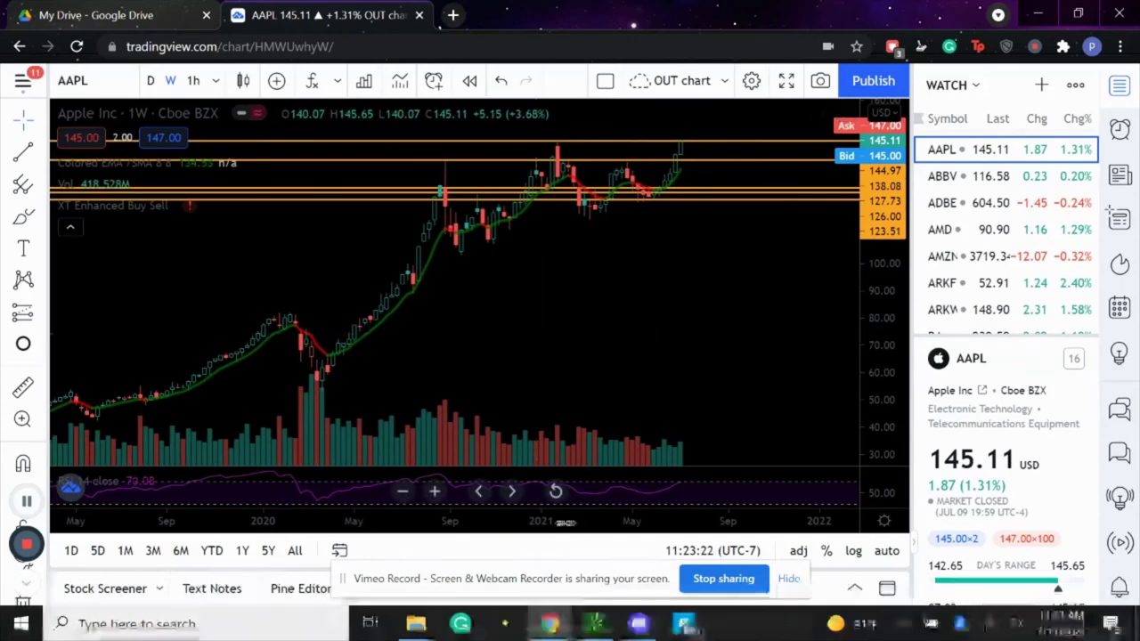
pyautogui.moveTo(534, 515); pyautogui.dragTo(485, 515)
pyautogui.moveTo(377, 344); pyautogui.dragTo(485, 339)
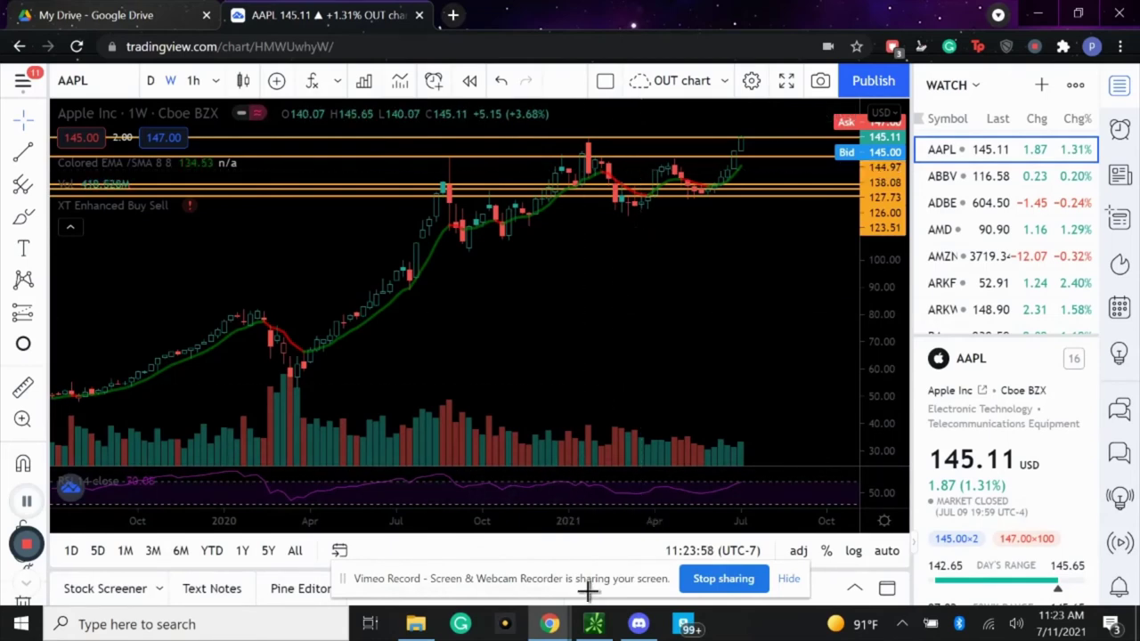
pyautogui.click(594, 623)
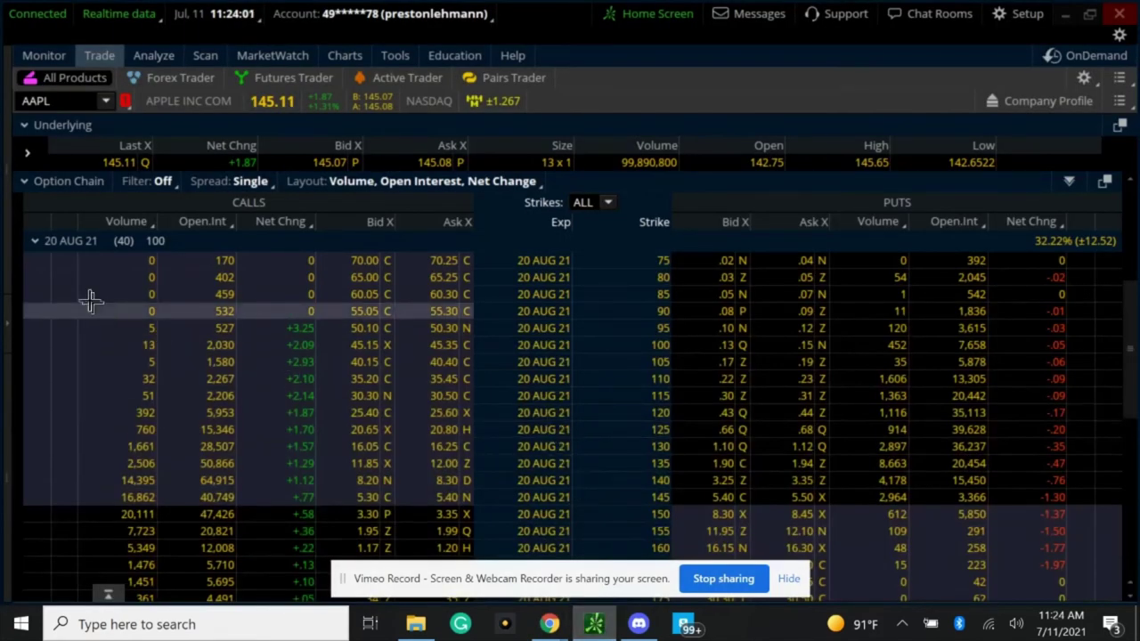
# Collapse thinkorswim's 20 AUG 21 expiration and return to the TradingView AAPL chart
pyautogui.click(54, 241)
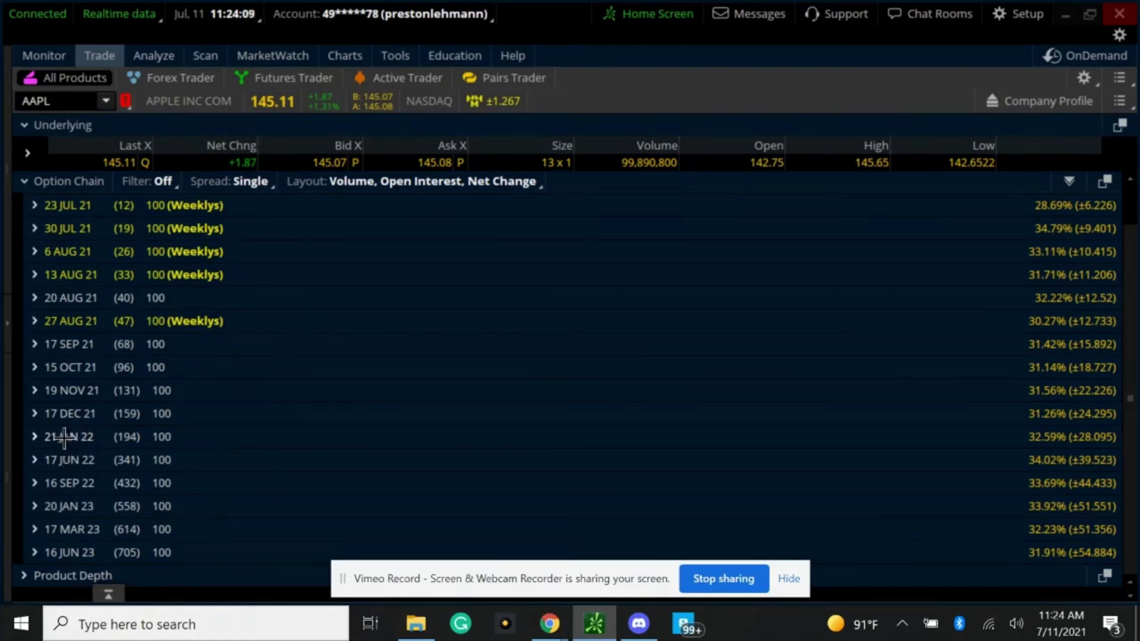
pyautogui.moveTo(550, 624)
pyautogui.click(384, 527)
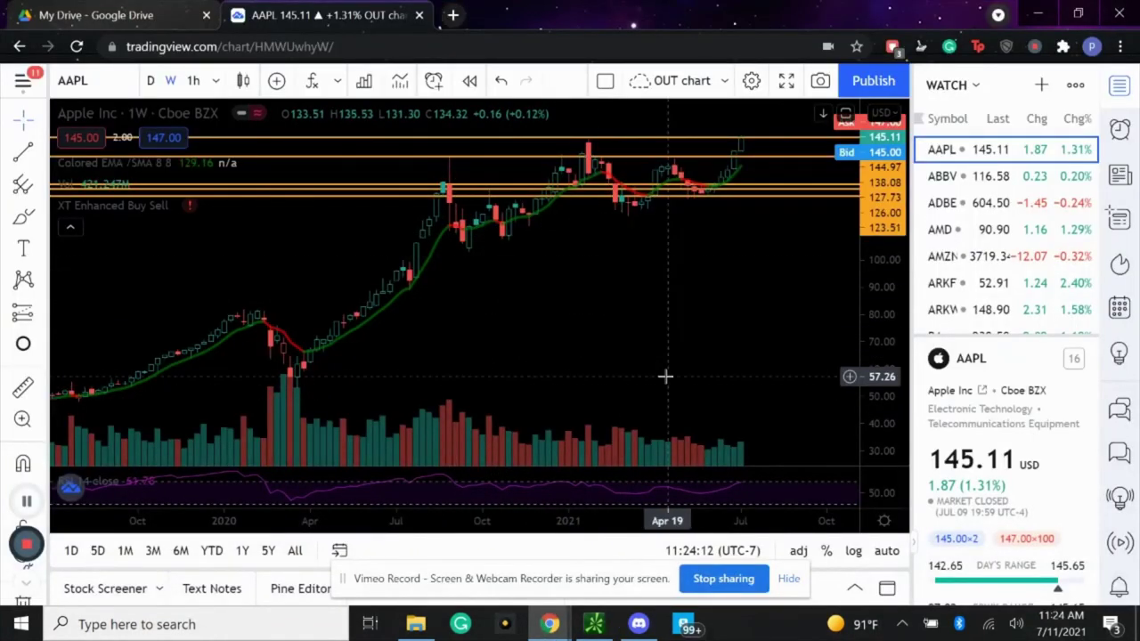
# Draw a red rising trend line from the March 2020 low near 57.26 toward about 140
pyautogui.click(23, 152)
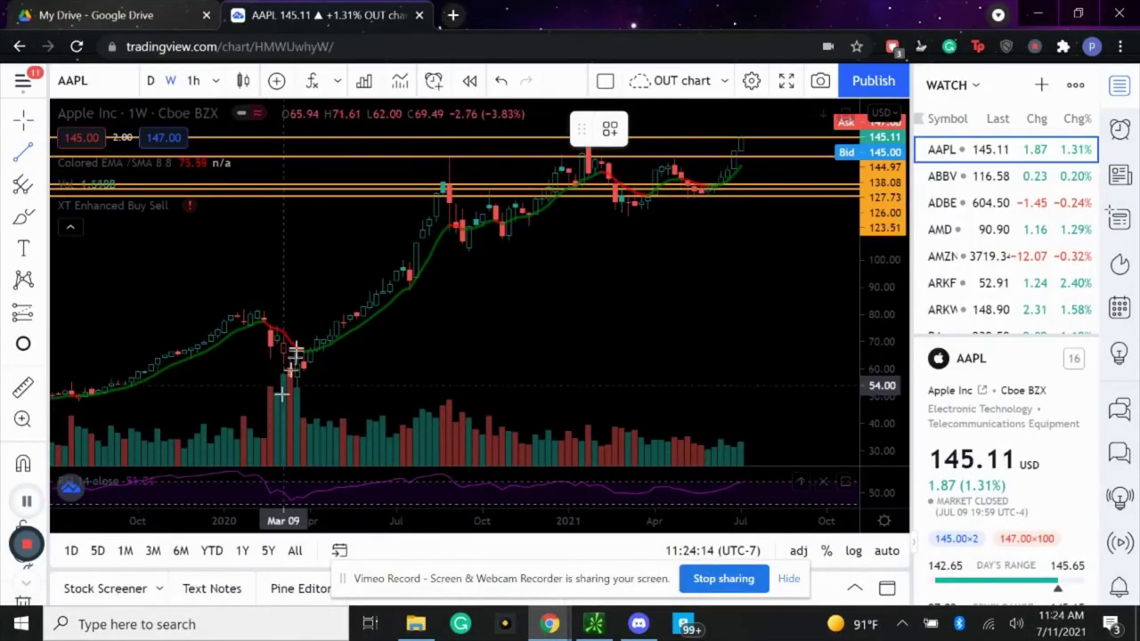
pyautogui.moveTo(297, 376)
pyautogui.mouseDown()
pyautogui.moveTo(758, 247)
pyautogui.moveTo(802, 166)
pyautogui.moveTo(828, 146)
pyautogui.moveTo(806, 151)
pyautogui.mouseUp()
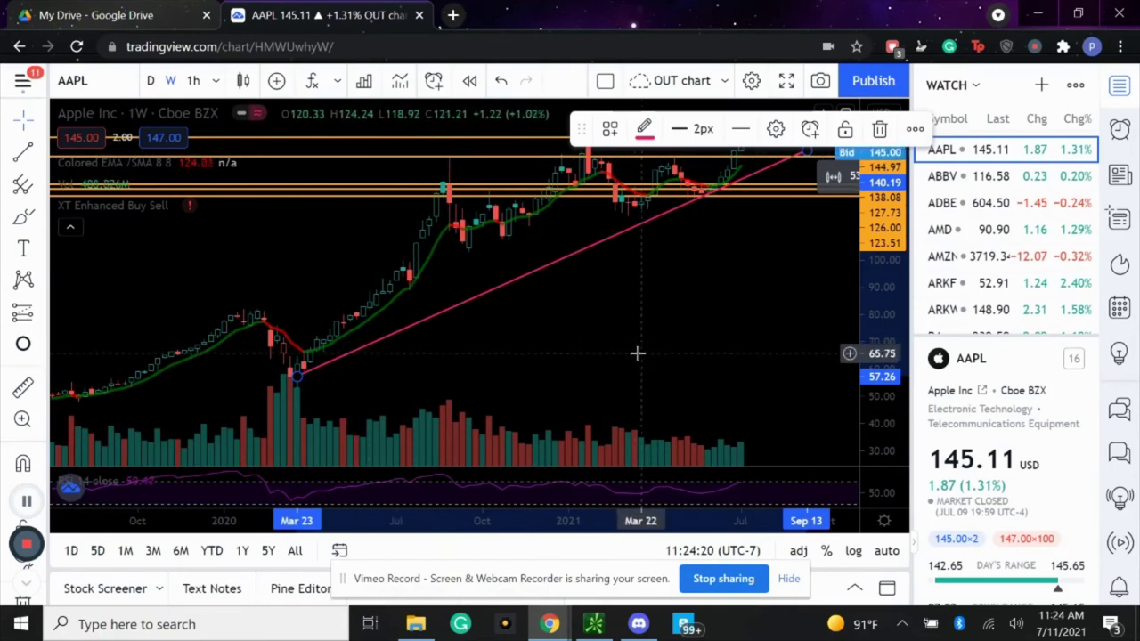
pyautogui.click(707, 325)
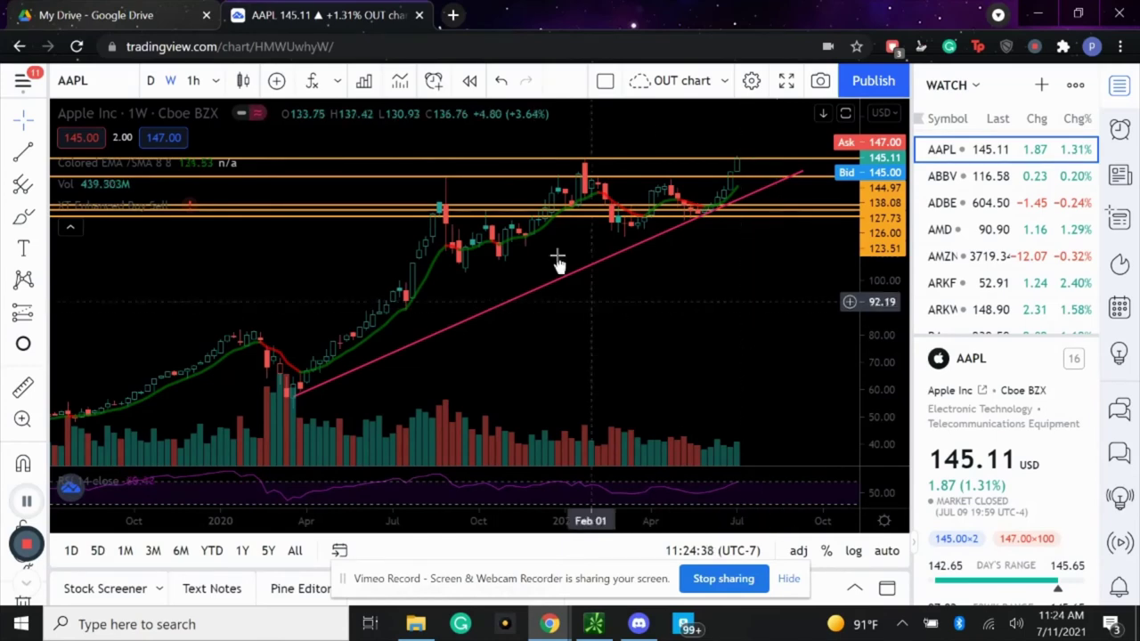
# In thinkorswim's option chain, review the 17 SEP 21 and 15 OCT 21 expiration strikes
pyautogui.click(595, 626)
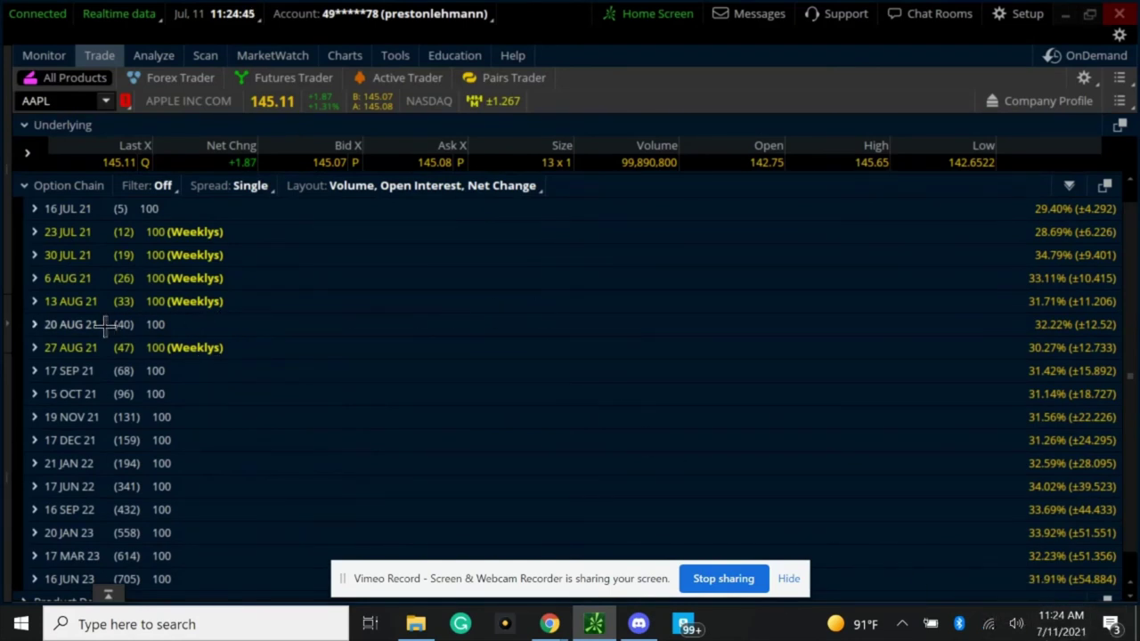
pyautogui.click(71, 370)
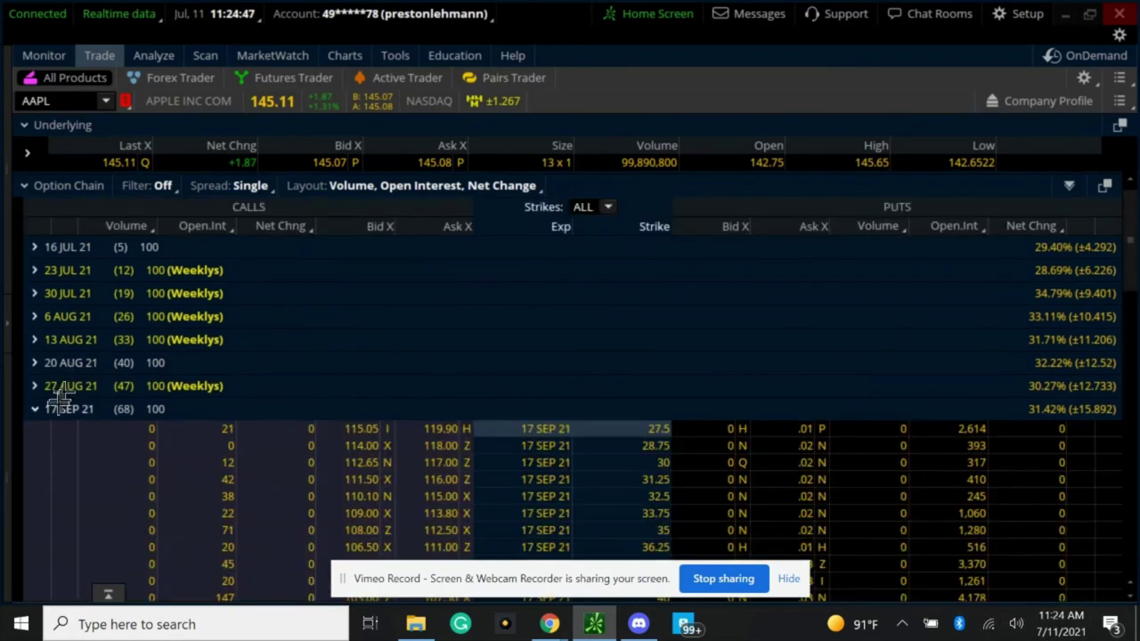
pyautogui.click(57, 405)
pyautogui.click(71, 393)
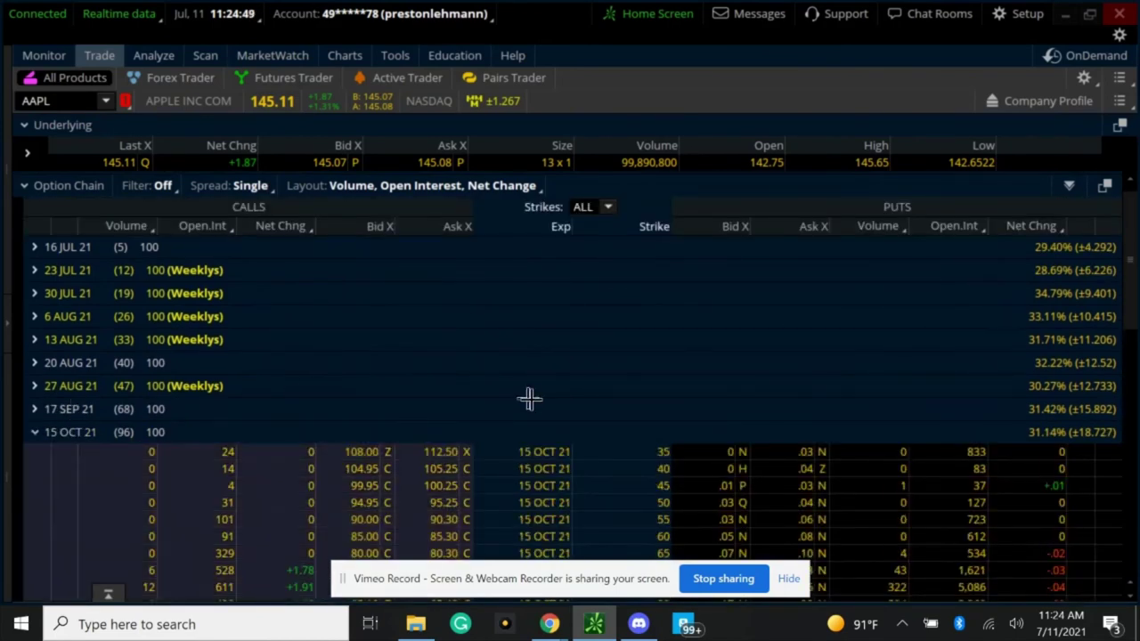
pyautogui.scroll(-4, 529, 400)
pyautogui.scroll(-3, 529, 400)
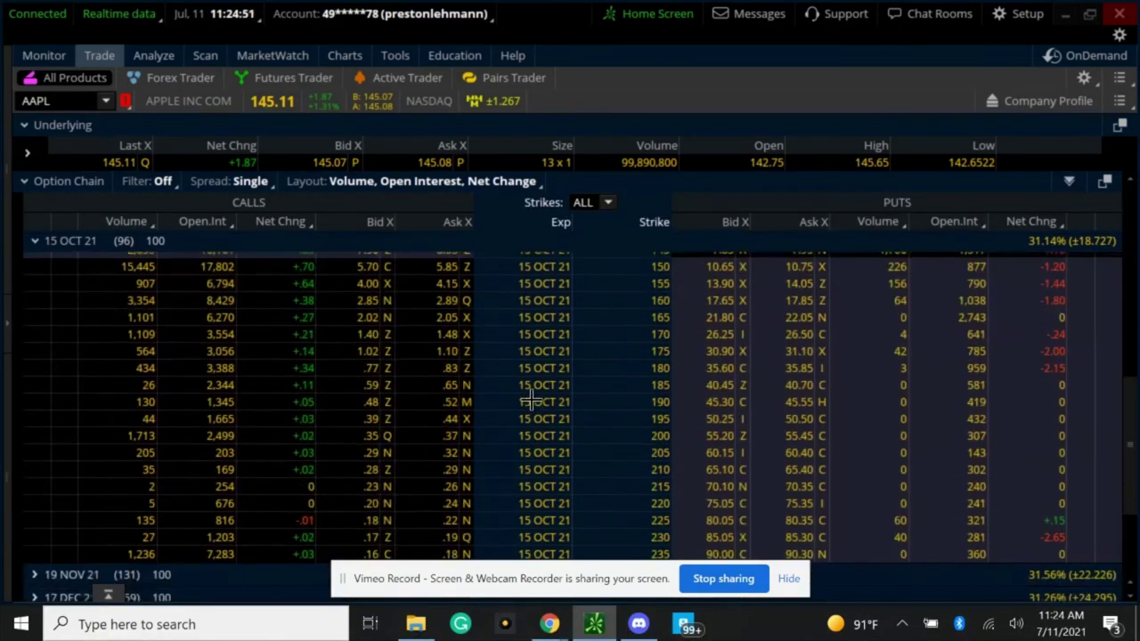
pyautogui.scroll(1, 526, 399)
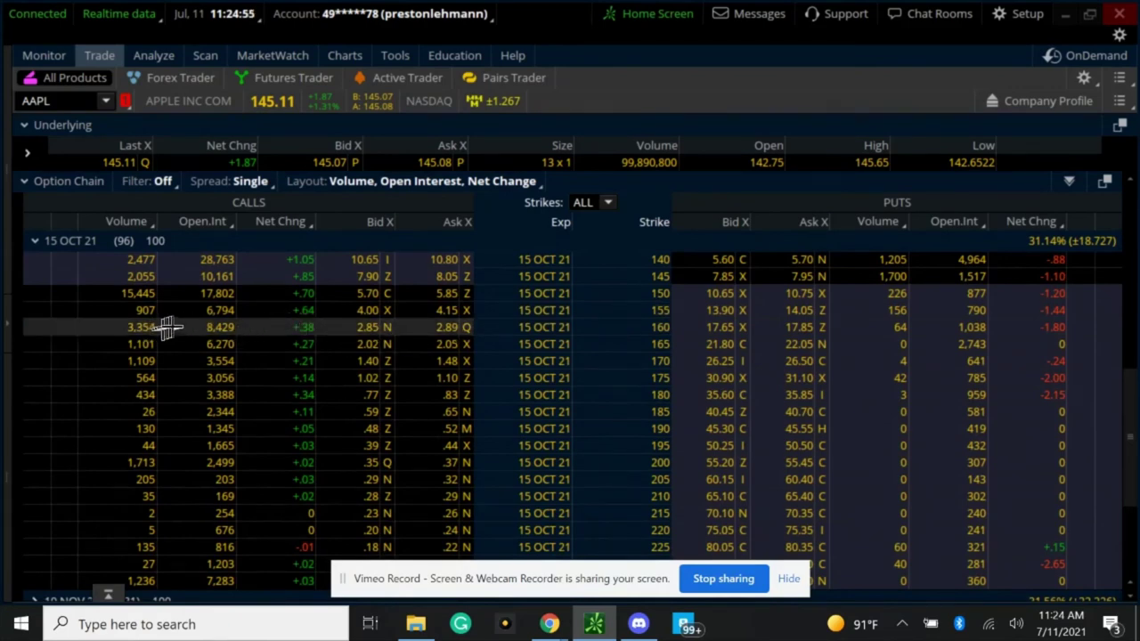
pyautogui.scroll(1, 210, 328)
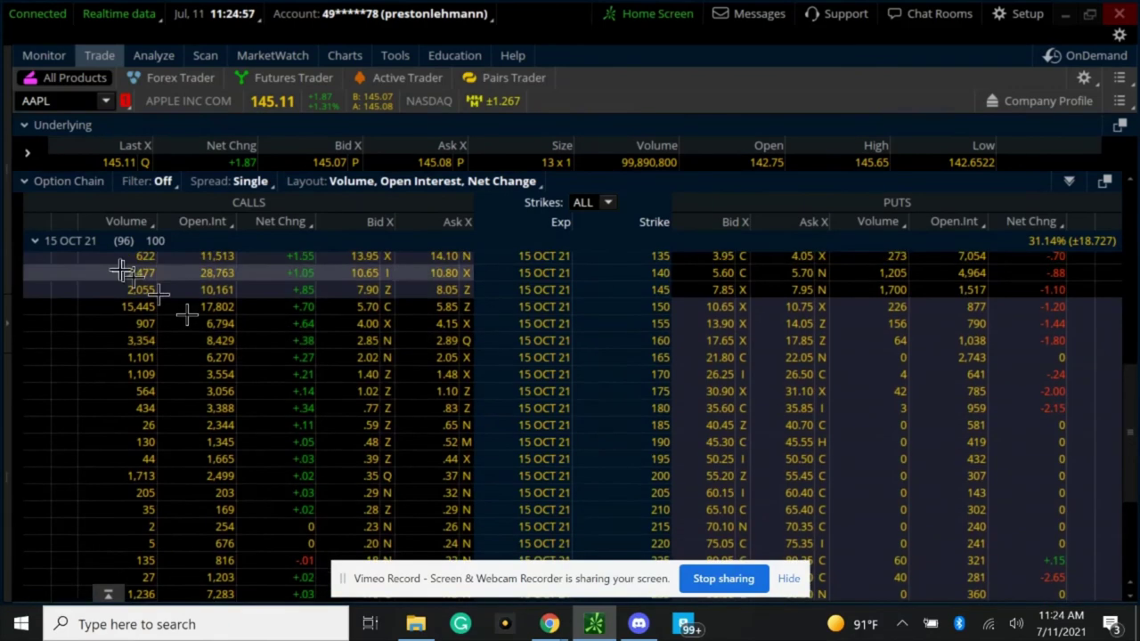
pyautogui.click(73, 238)
# Expand the 17 SEP 21 expiration again and scroll through its strikes
pyautogui.click(60, 344)
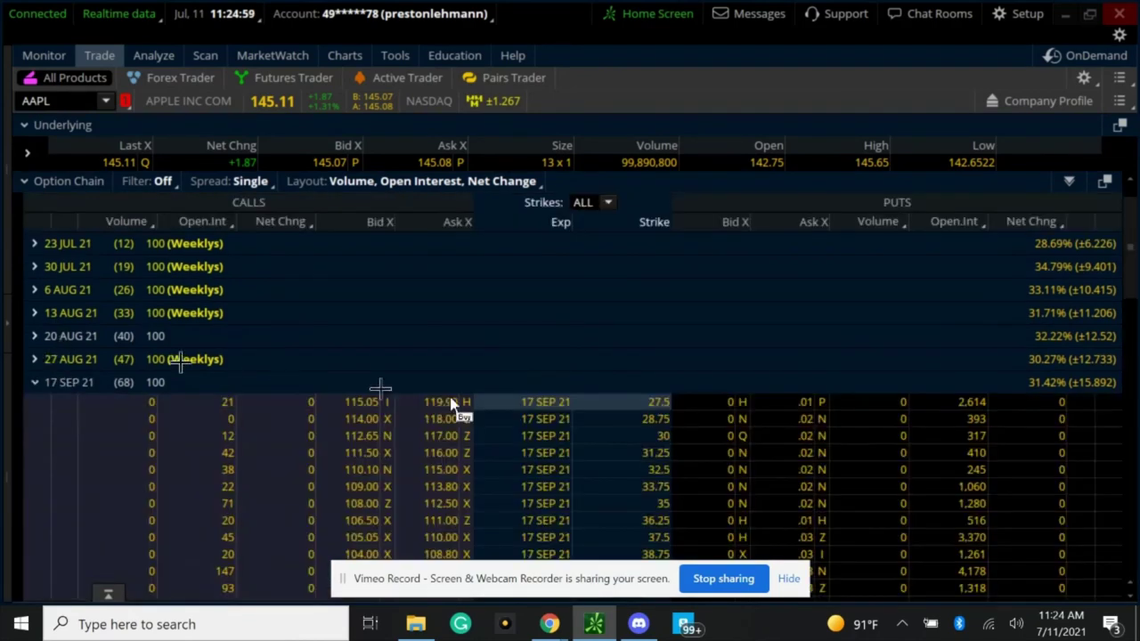
pyautogui.scroll(-3, 499, 402)
pyautogui.scroll(-15, 502, 405)
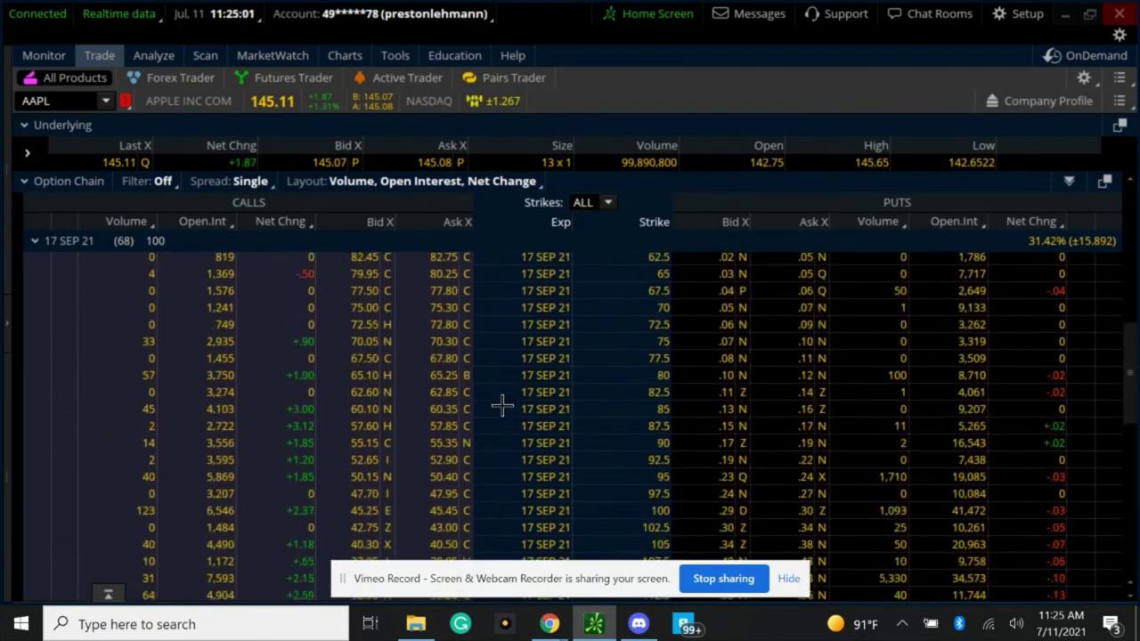
pyautogui.scroll(3, 501, 405)
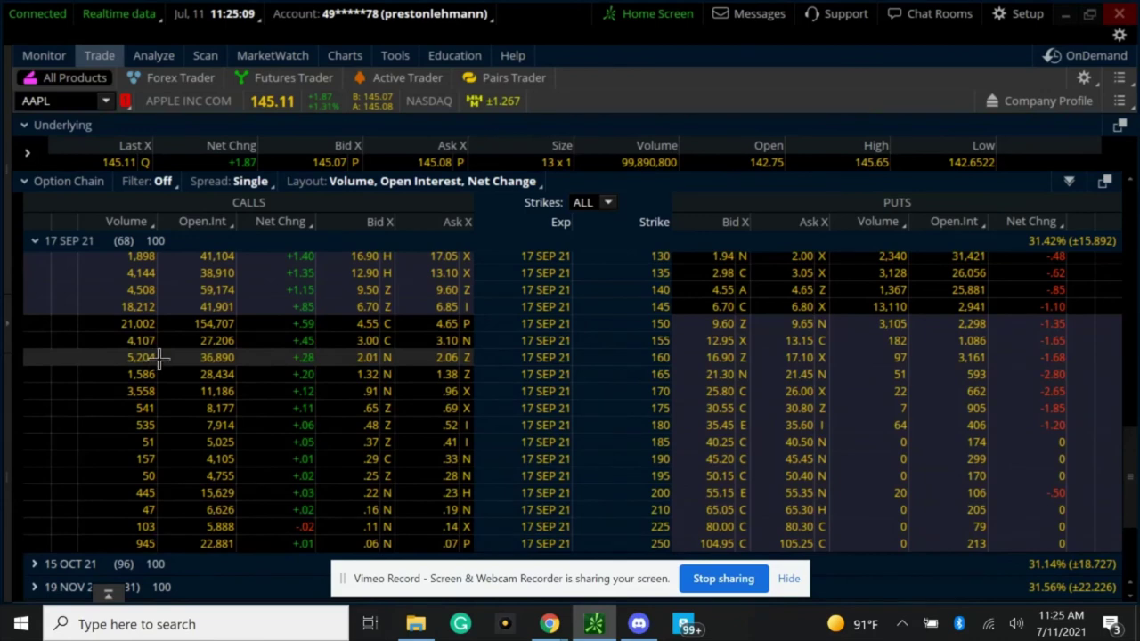
# View thinkorswim's AAPL price chart, then return to the TradingView weekly chart
pyautogui.click(347, 55)
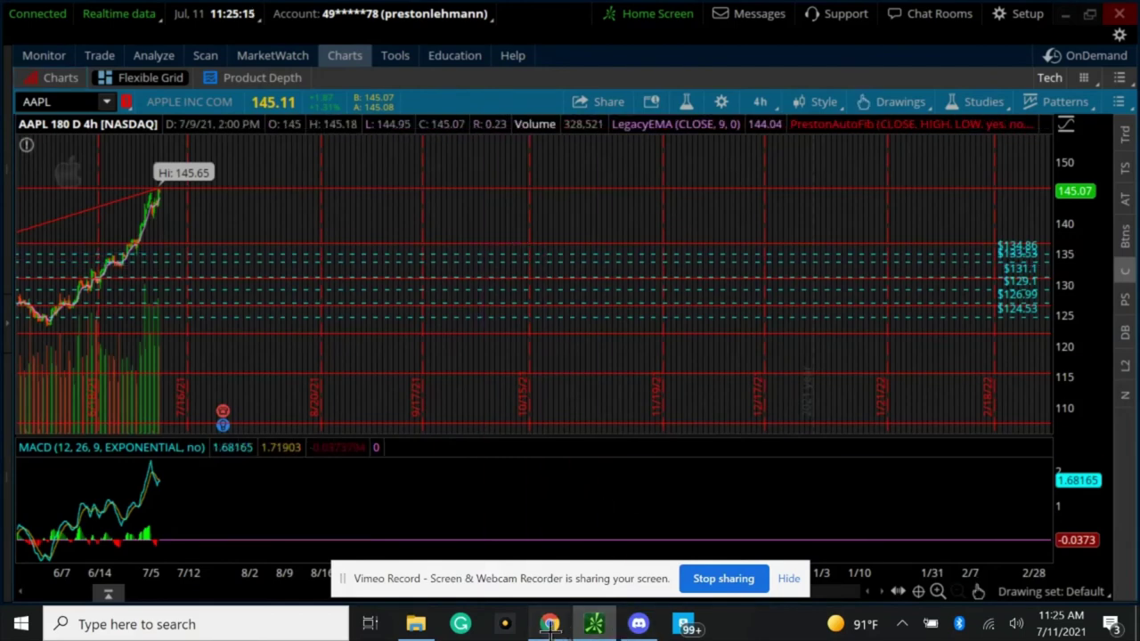
pyautogui.moveTo(549, 624)
pyautogui.click(448, 545)
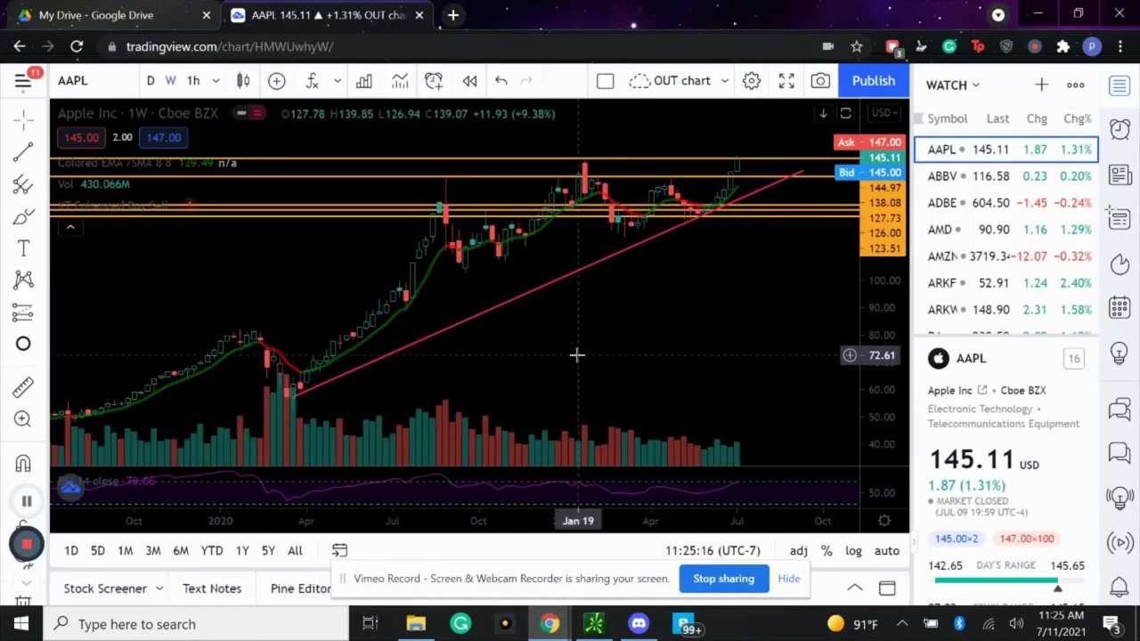